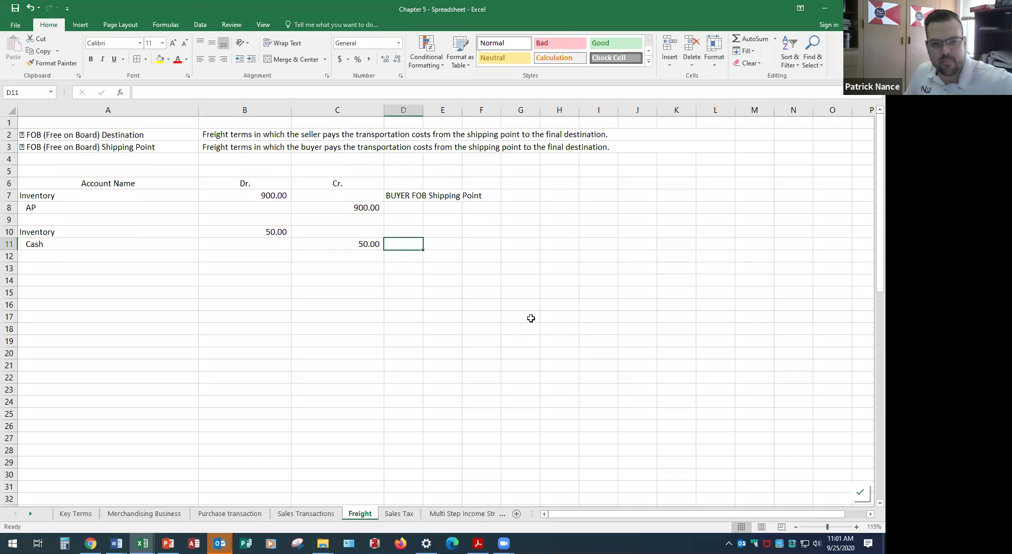
Apply all borders to the buyer's journal entry table in A6:C11.
drag(90, 185, 366, 246)
click(137, 59)
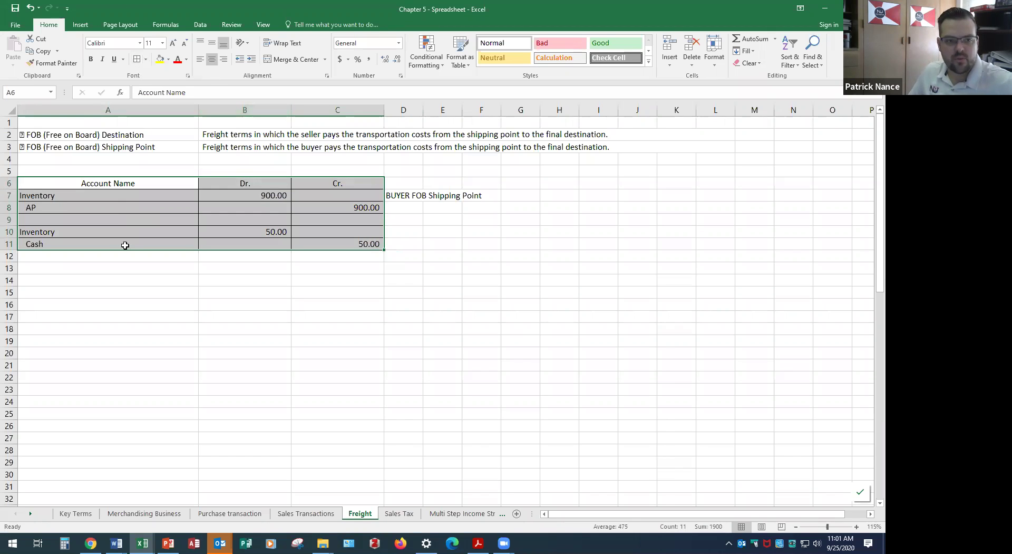
click(97, 182)
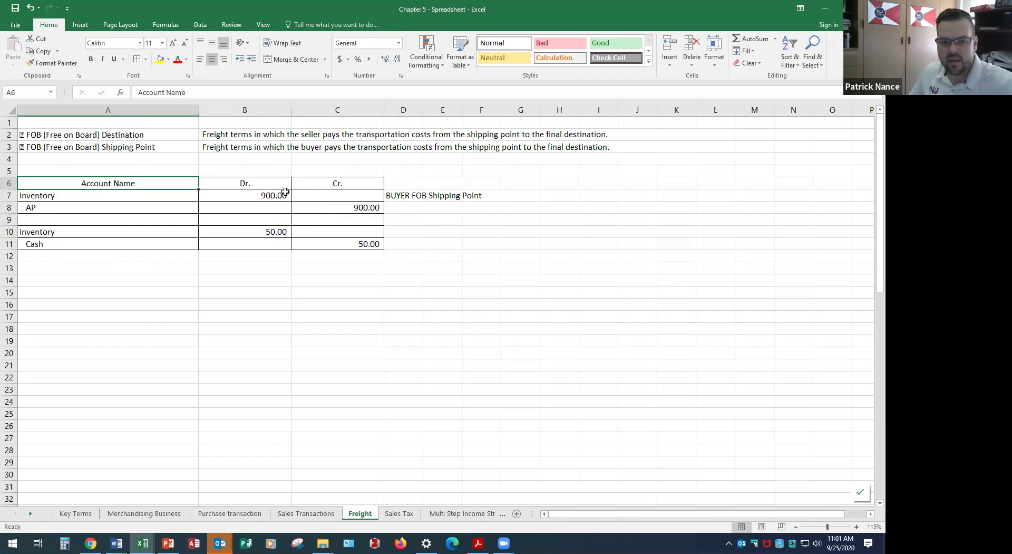
Examine the buyer's Inventory debit entries in rows 7 and 10 of the journal table.
click(438, 196)
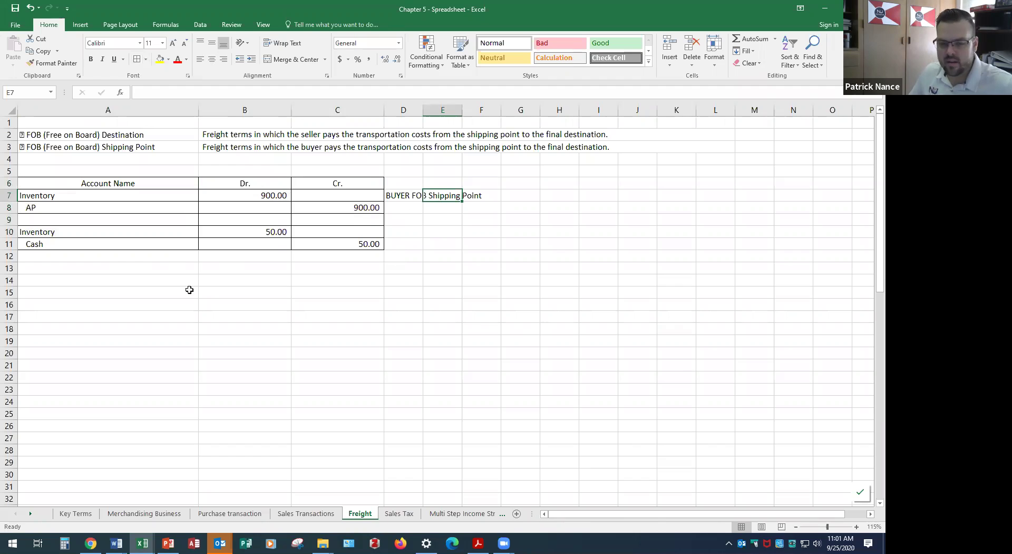
drag(85, 236, 247, 232)
drag(141, 195, 247, 198)
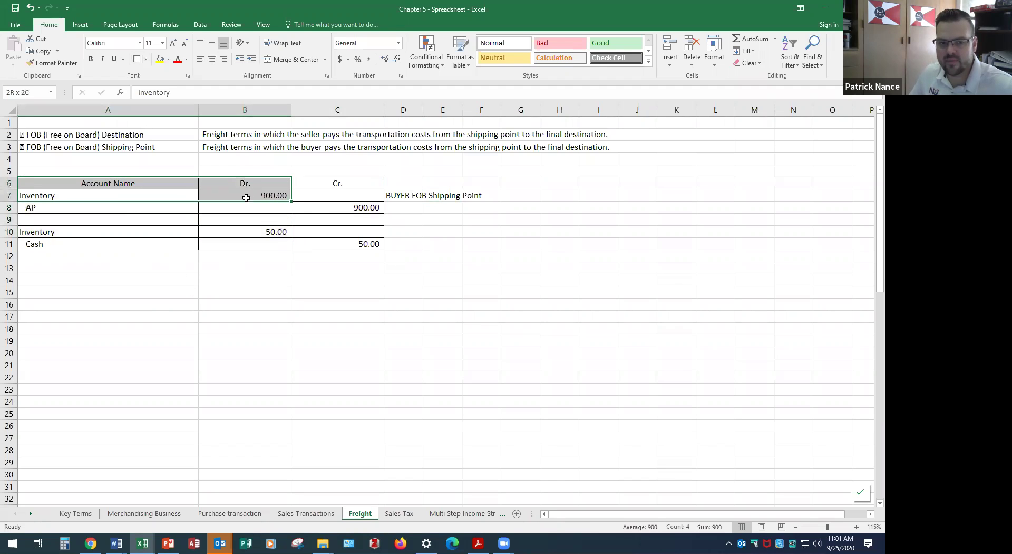
click(408, 239)
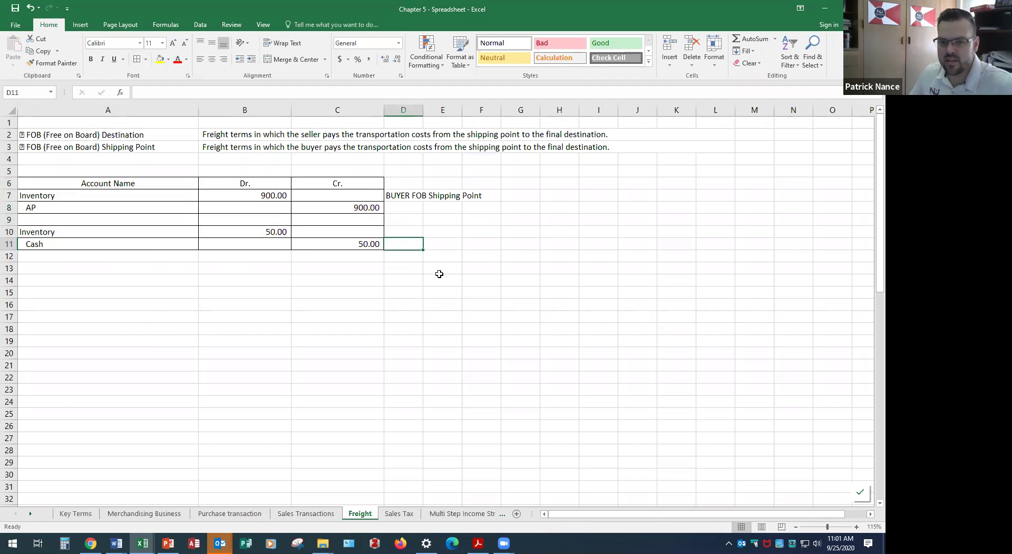
drag(242, 190, 246, 232)
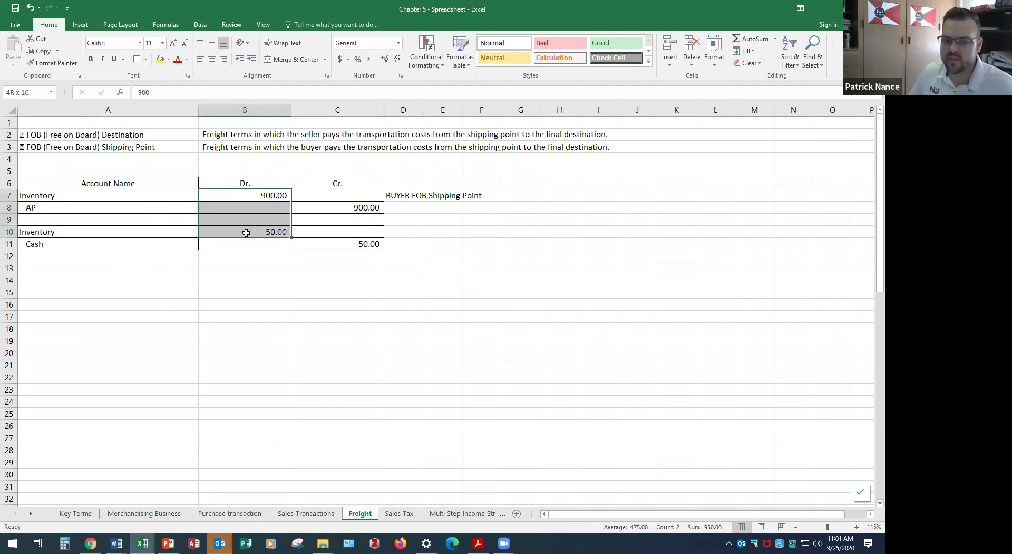
click(151, 268)
Enter the label "Seller FOB Shipping Point" in cell D13.
click(421, 271)
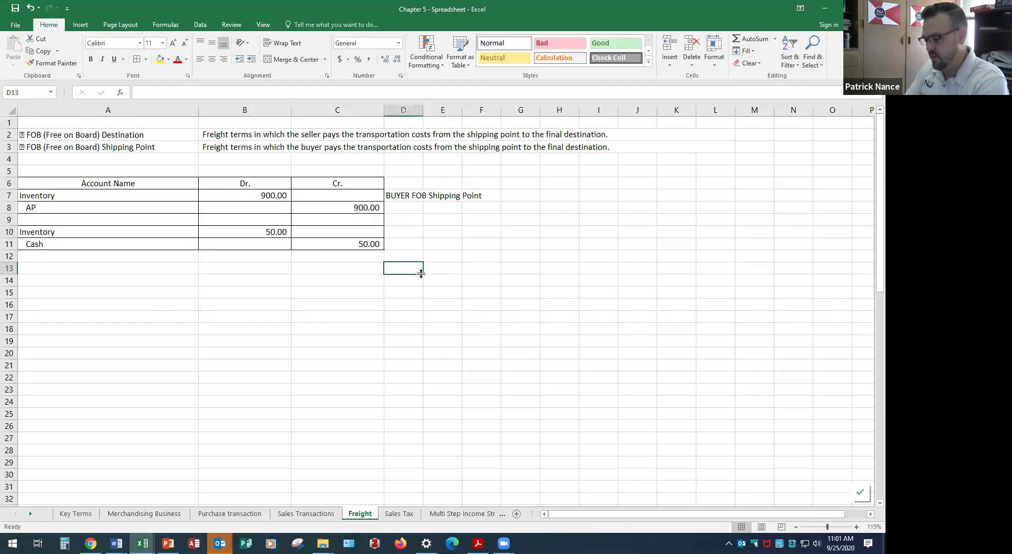
text(Sell)
text(er FOB)
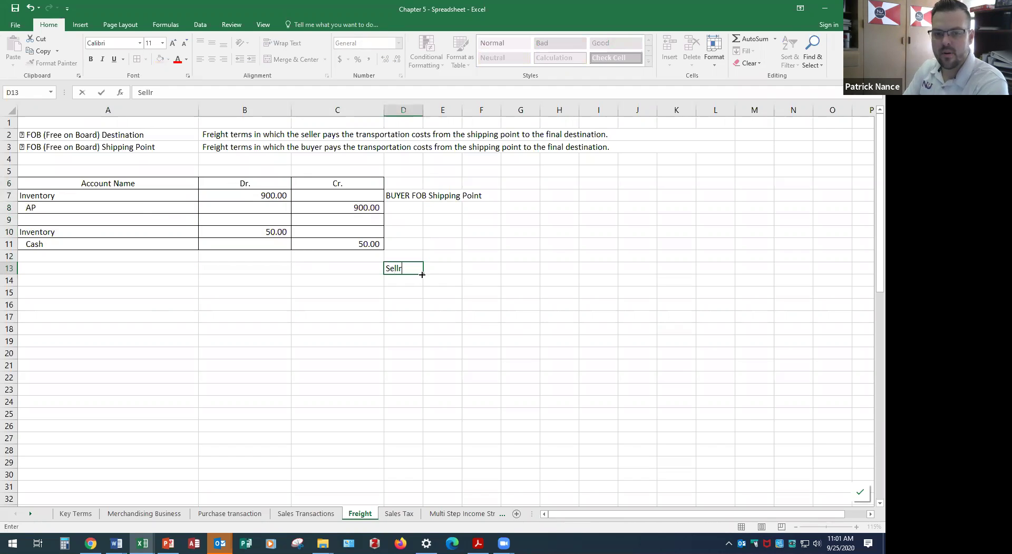
text( Shipping Popint)
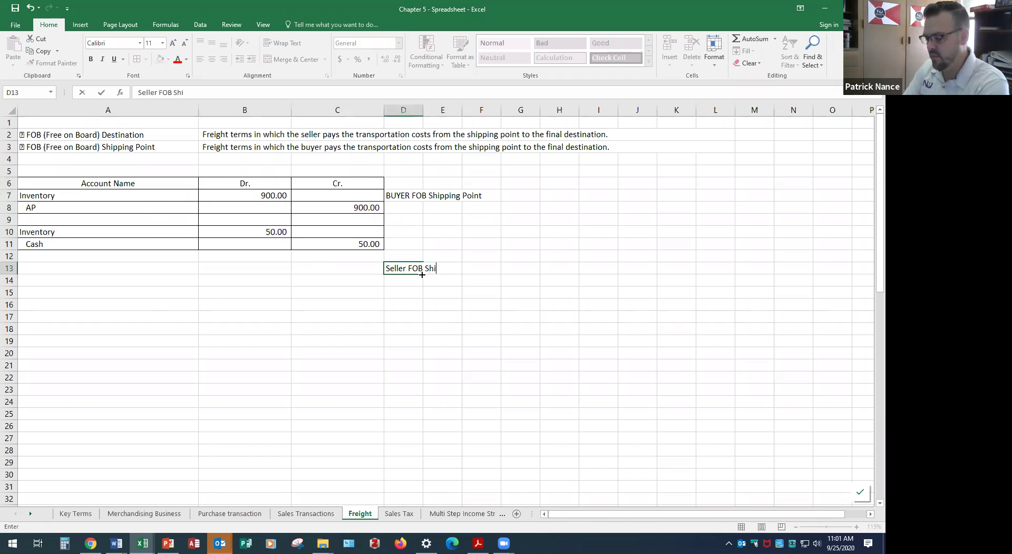
key(BackSpace)
key(BackSpace)
key(BackSpace)
key(BackSpace)
text(int)
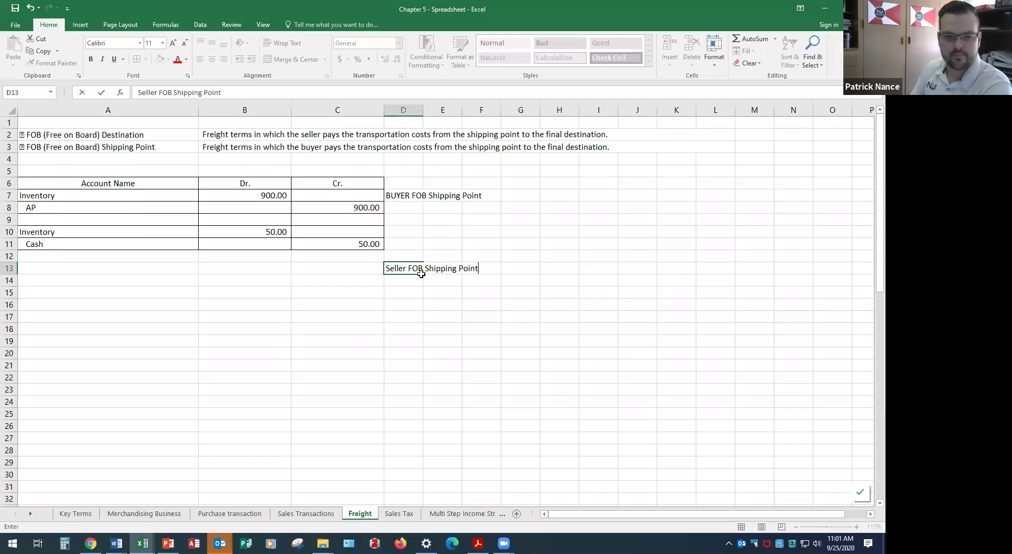
key(Left)
key(Left)
Apply all borders to A13:C23 and copy the Account Name, Dr. and Cr. header row from A6:C6 into row 13.
drag(153, 268, 326, 388)
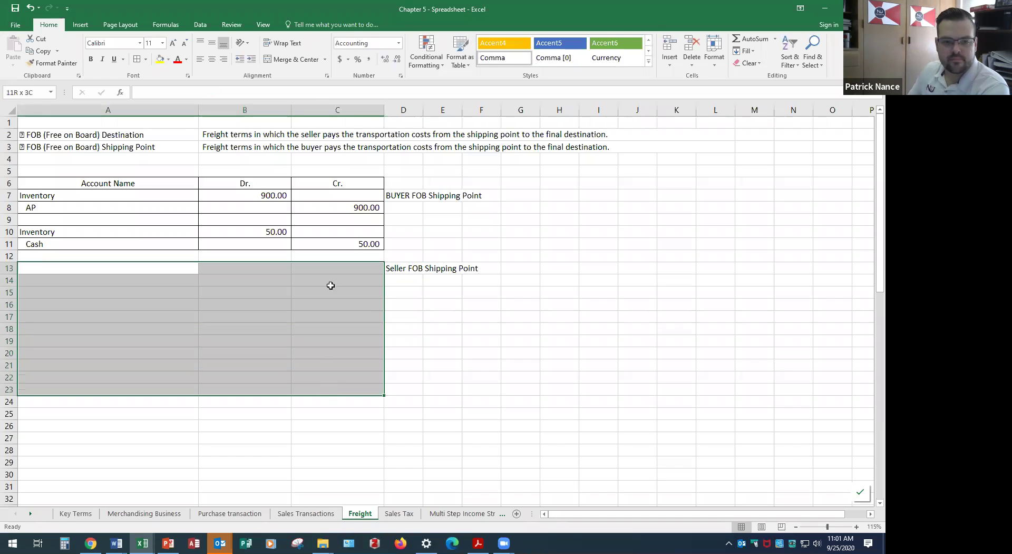
drag(126, 185, 361, 183)
key(ctrl+c)
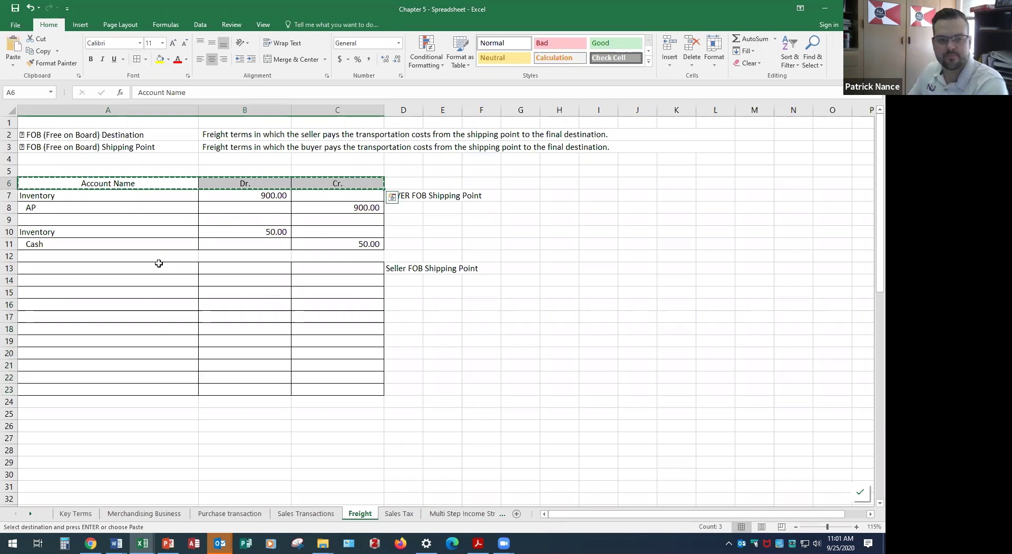
click(159, 266)
key(ctrl+v)
Record the seller's sale in rows 14 and 15: debit AR 700 and credit Sales 700, indenting the credit account.
click(181, 283)
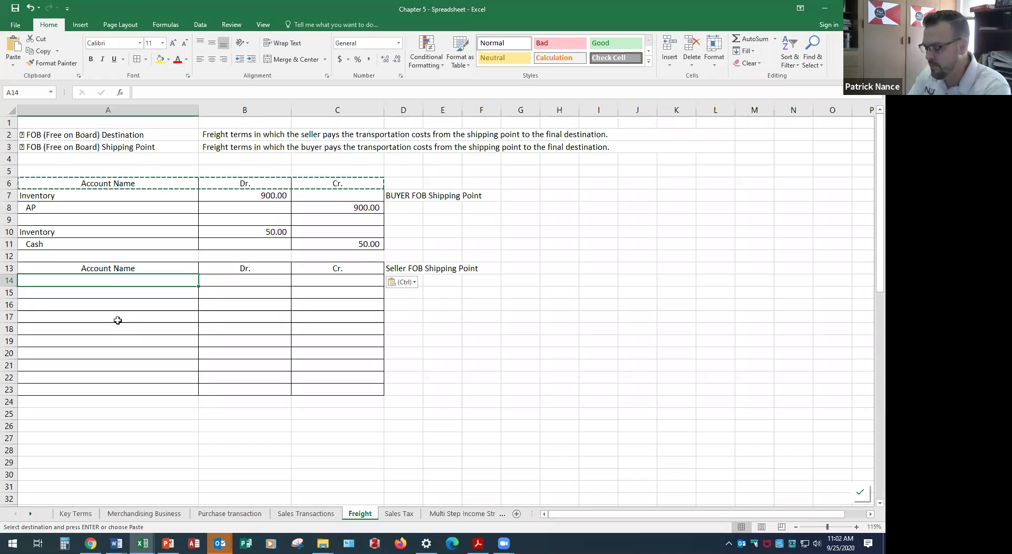
text(AR)
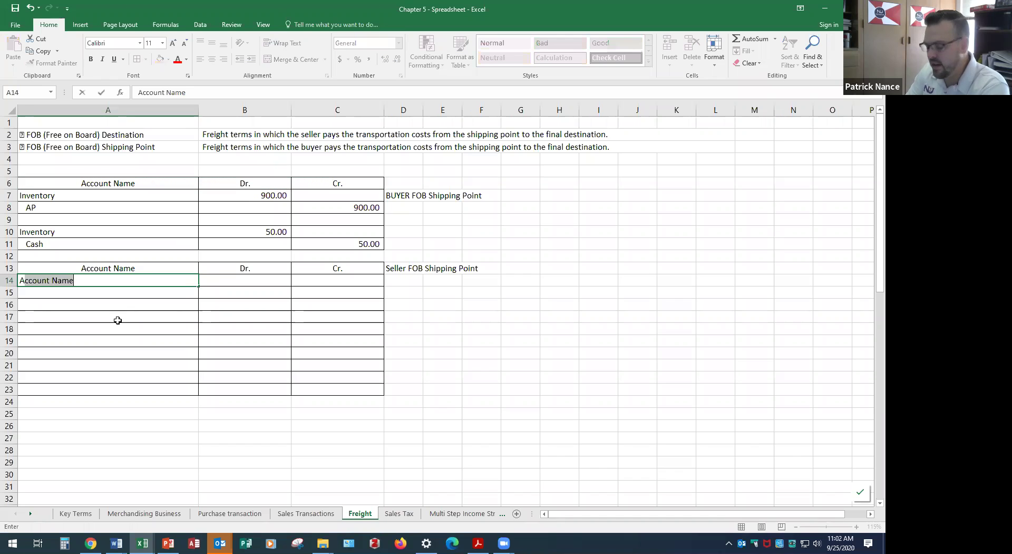
key(Tab)
text(700)
key(Return)
text(Sales)
key(Tab)
key(Tab)
text(700)
key(Return)
Record the cost of the sale in rows 17 and 18: debit COGS 480 and credit Inventory 480, indenting the credit account.
click(117, 320)
text(COGS)
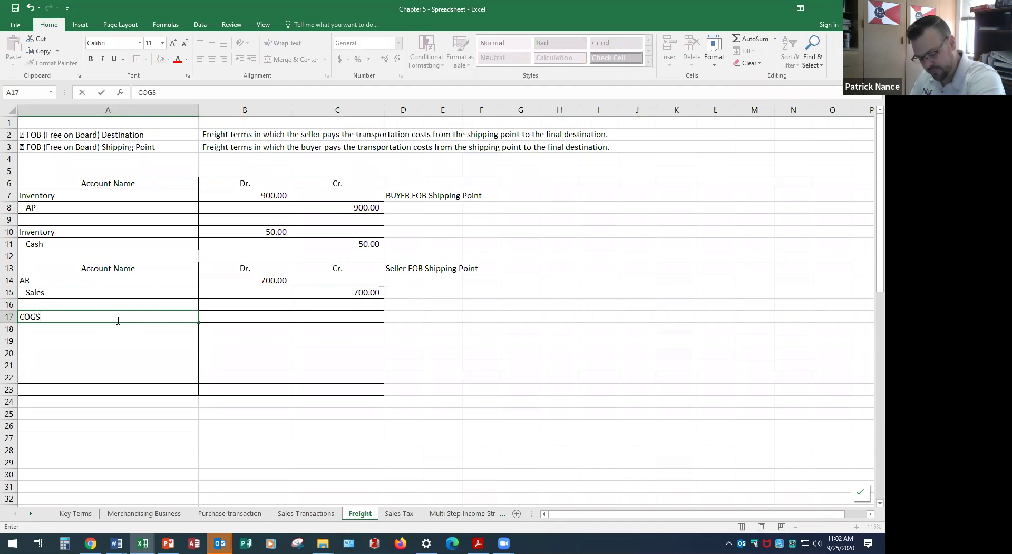
key(Tab)
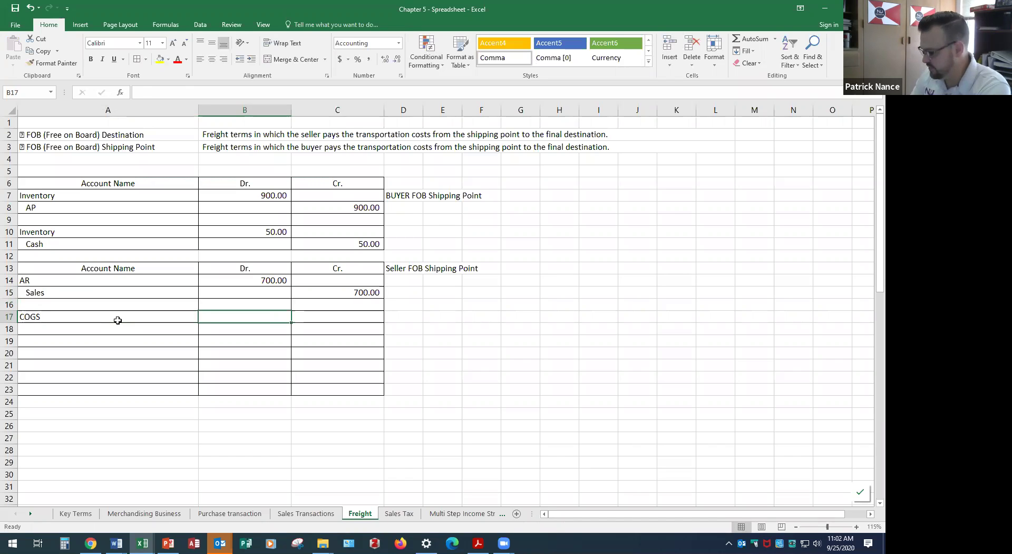
text(480)
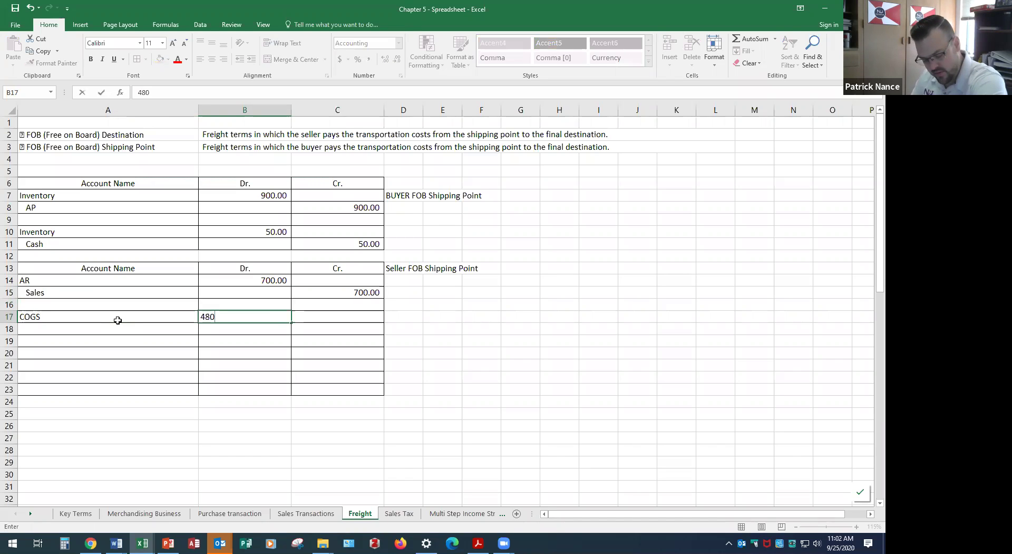
key(Return)
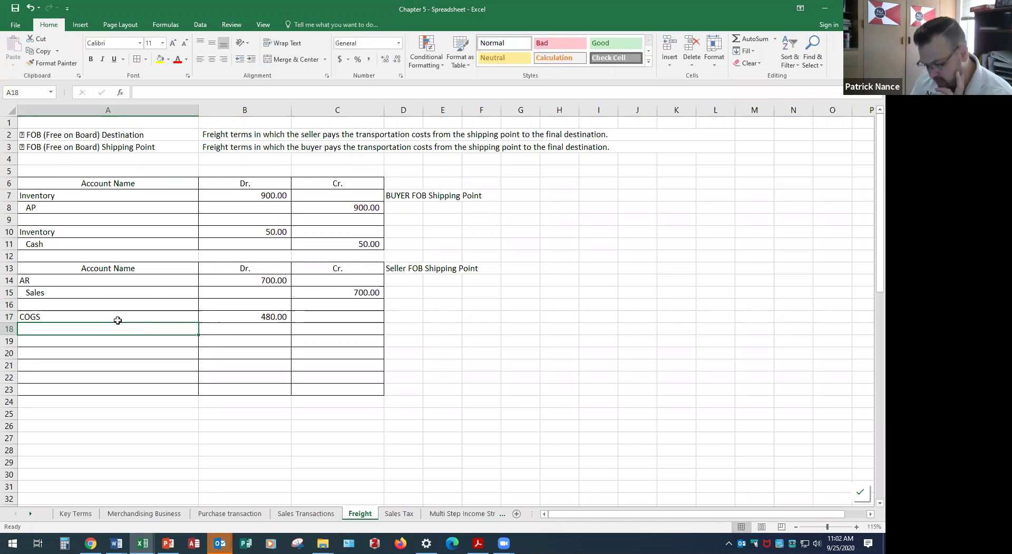
text(In)
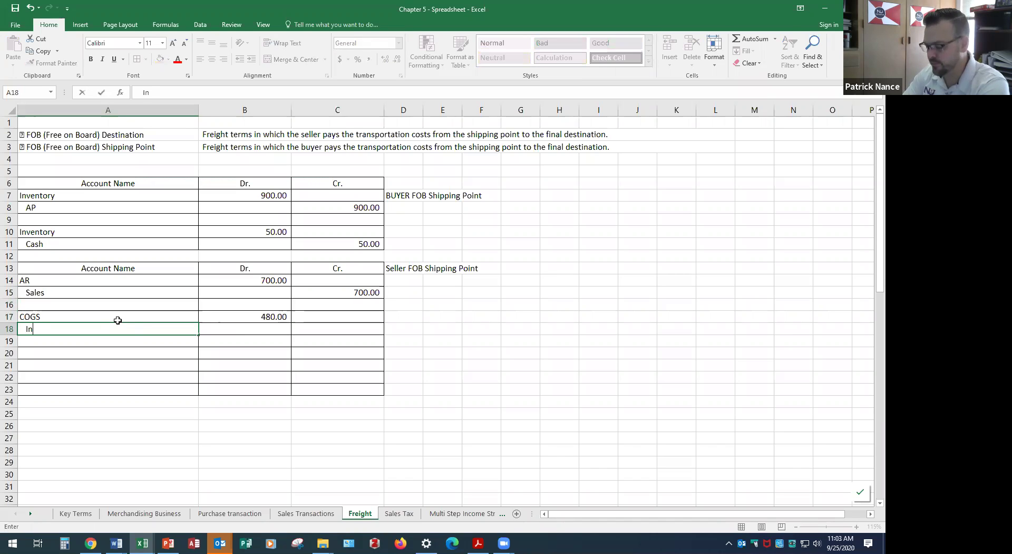
text(ventory)
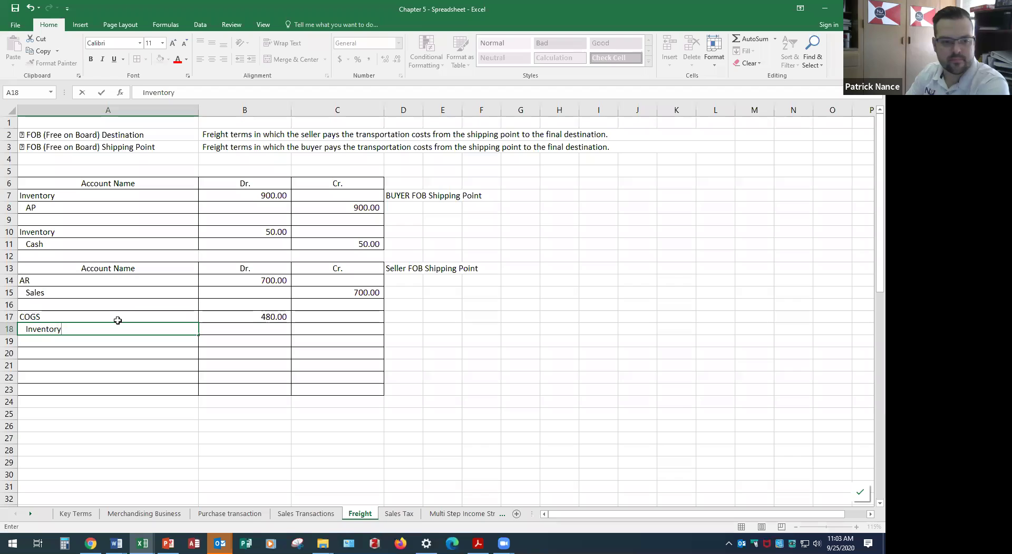
key(Tab)
key(Tab)
text(480)
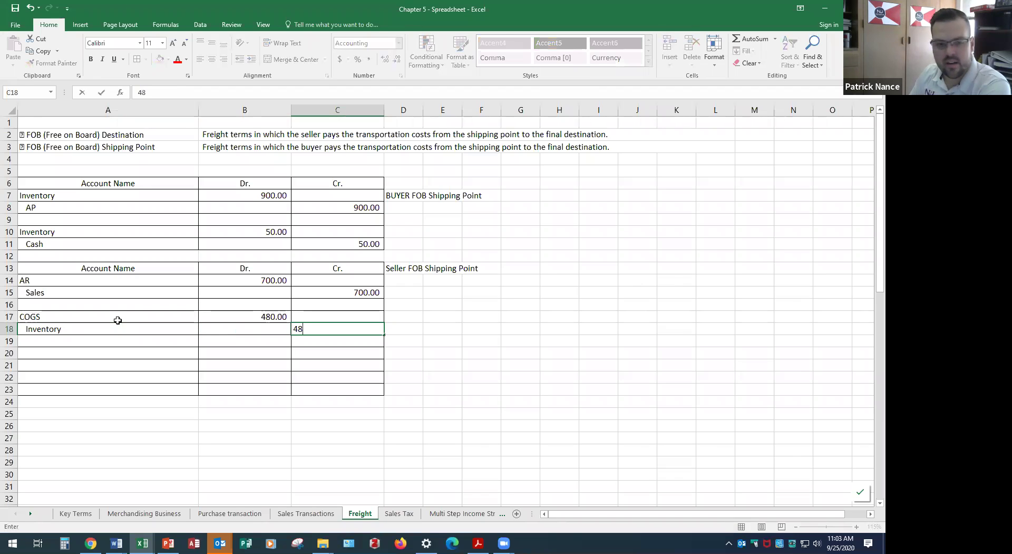
key(Return)
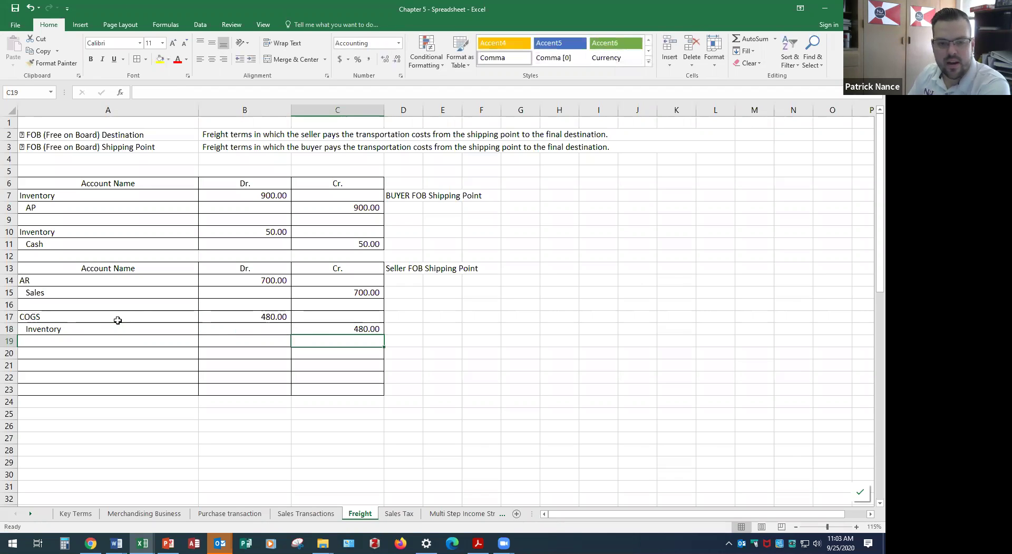
Record the seller's freight payment in rows 20 and 21: debit AR 40 and credit Cash 40, indenting the credit account.
key(Left)
key(Down)
key(Left)
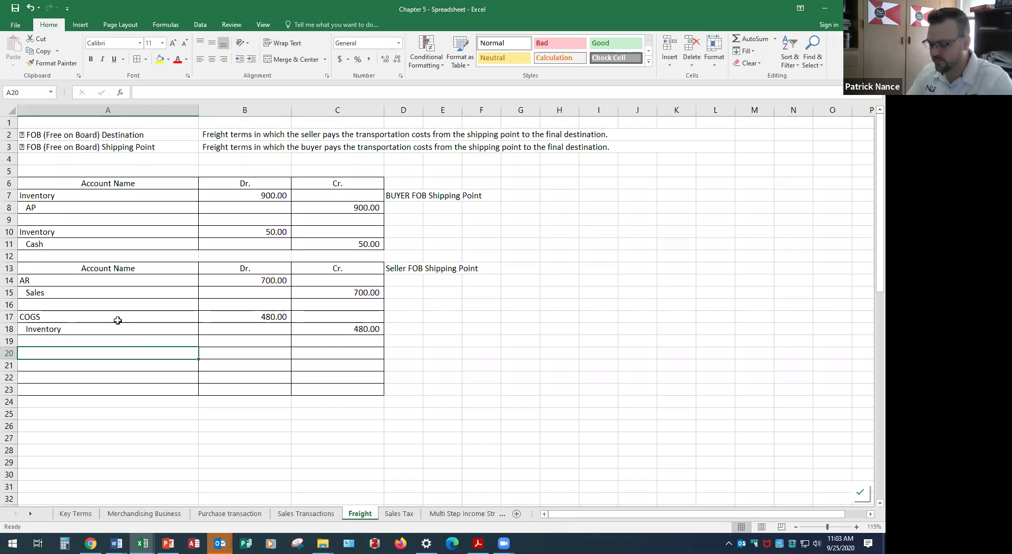
text(AR)
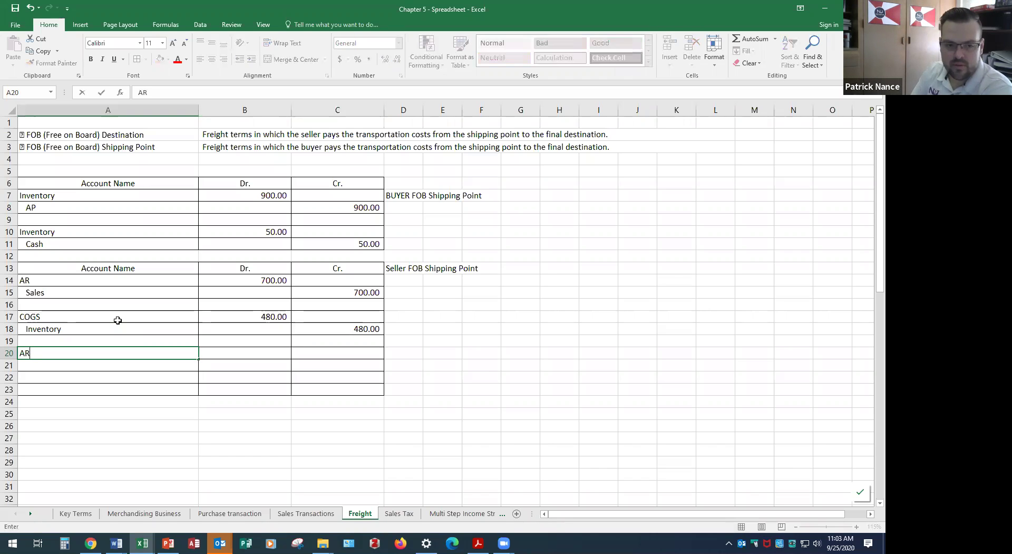
key(Tab)
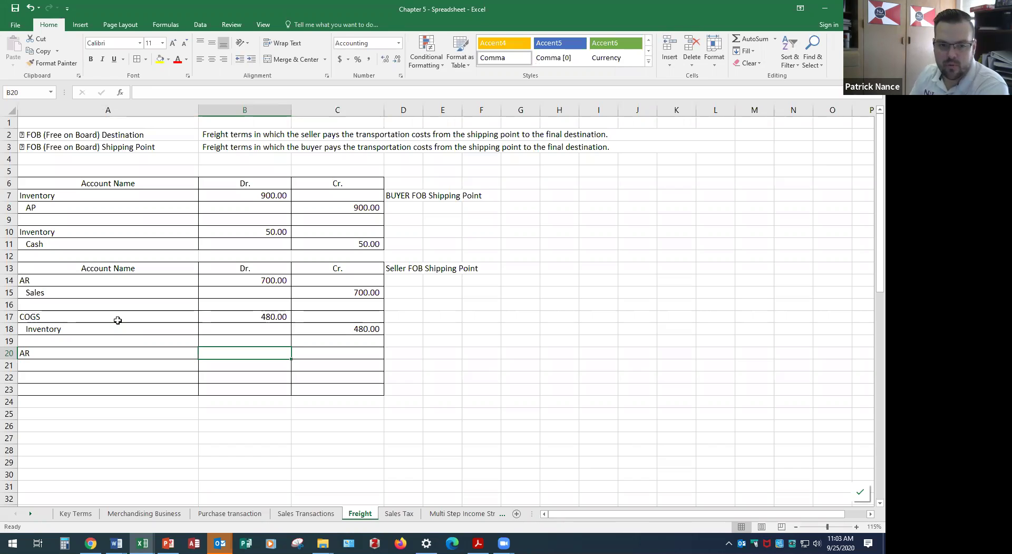
text(40)
key(Return)
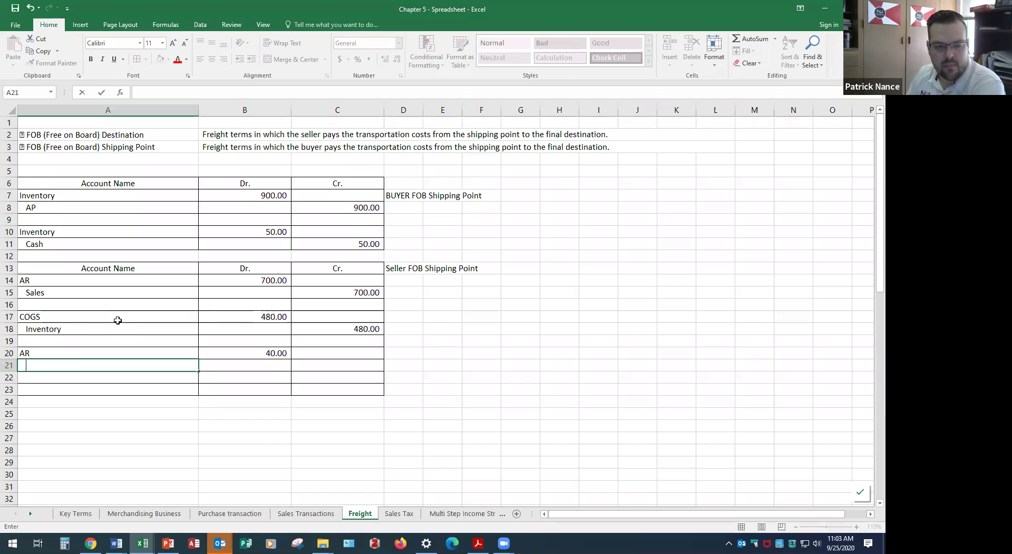
text(Cash)
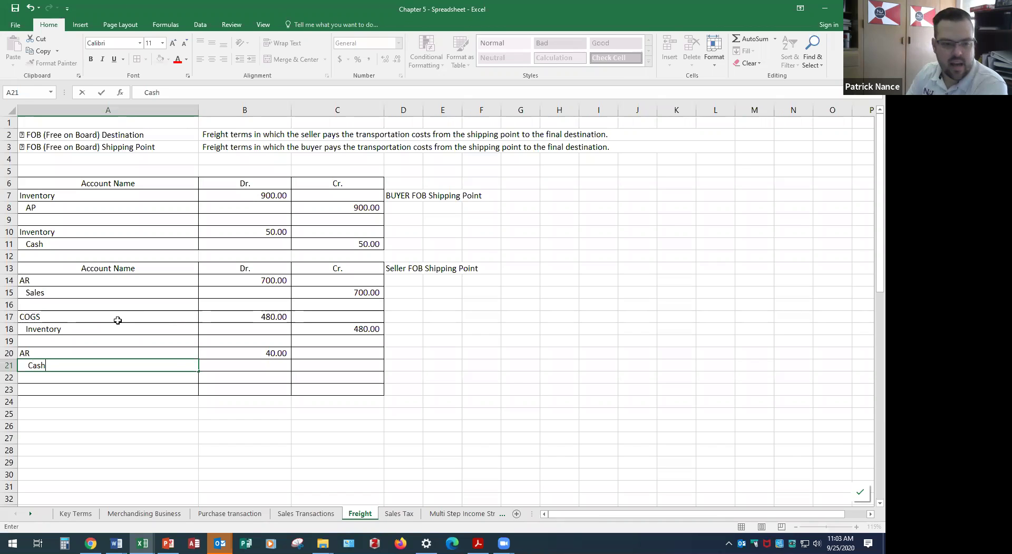
key(Tab)
key(Tab)
text(40)
key(Return)
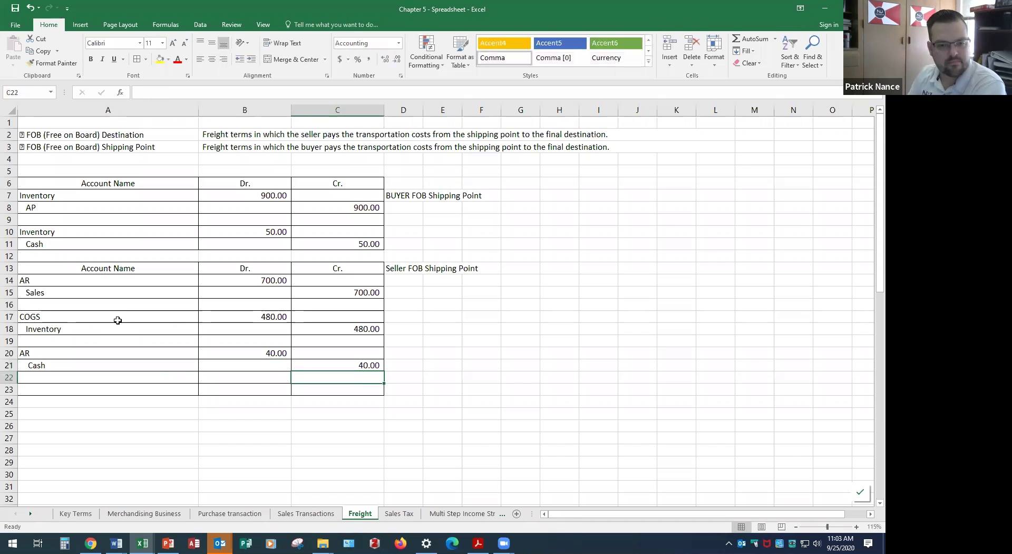
key(Up)
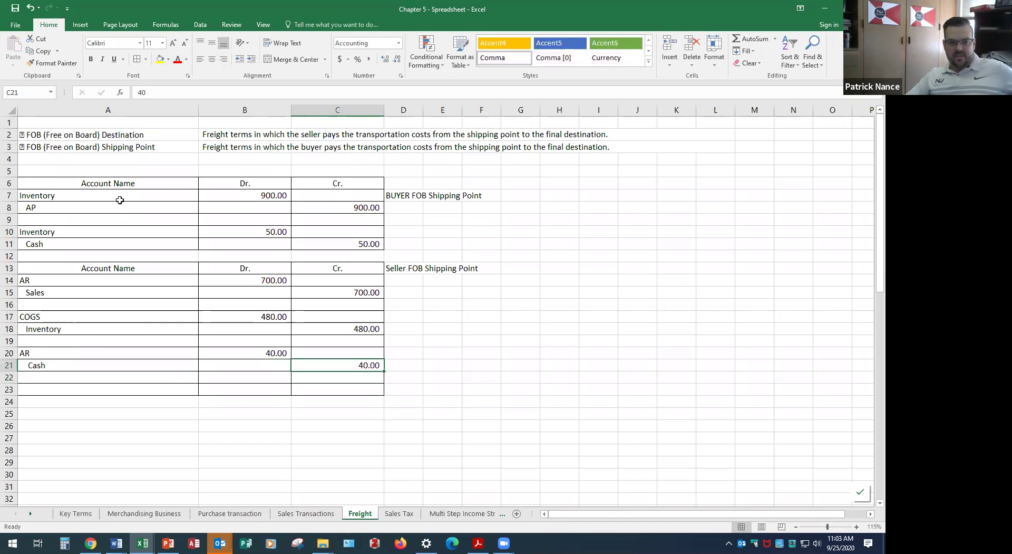
drag(136, 195, 329, 243)
drag(83, 280, 323, 369)
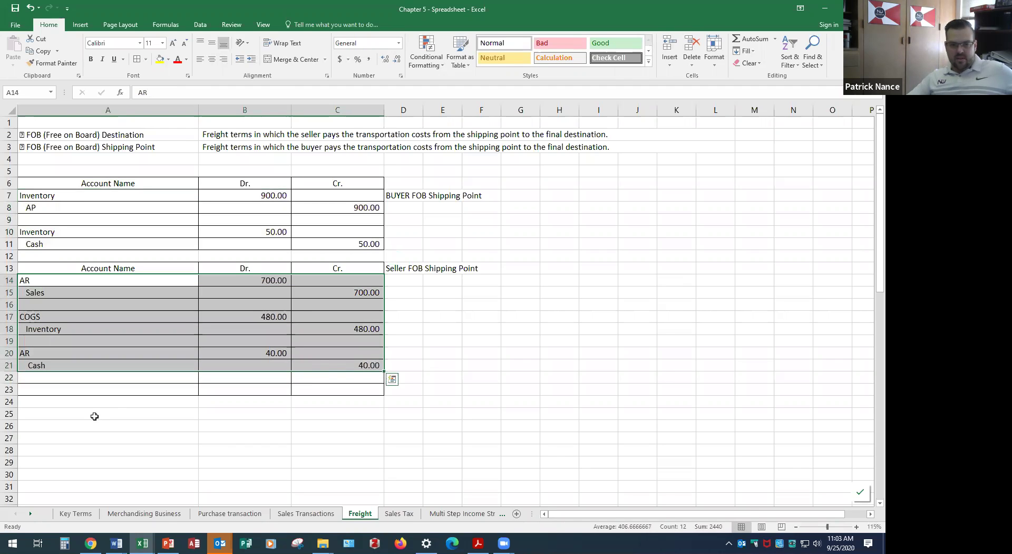
drag(99, 409, 372, 454)
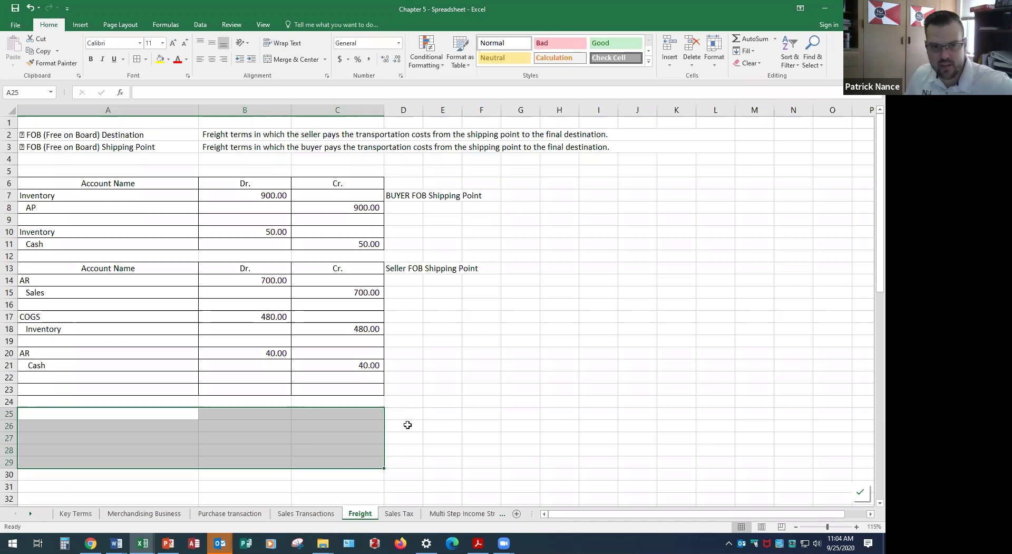
scroll(222, 425, down, 2)
scroll(249, 454, up, 2)
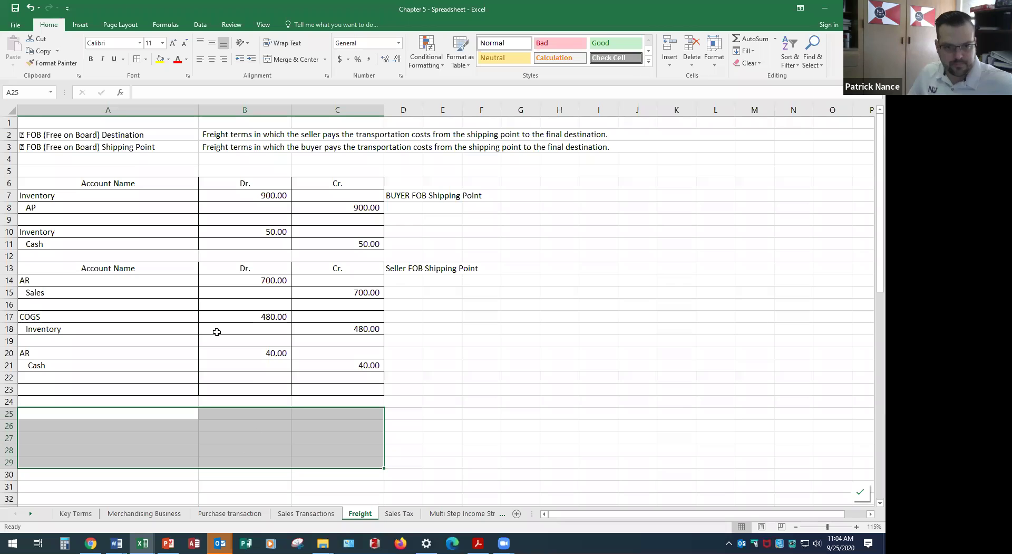
Copy the buyer and seller tables in A6:D23 and insert the copied cells at A26, shifting the existing cells down.
drag(127, 187, 395, 384)
key(ctrl+c)
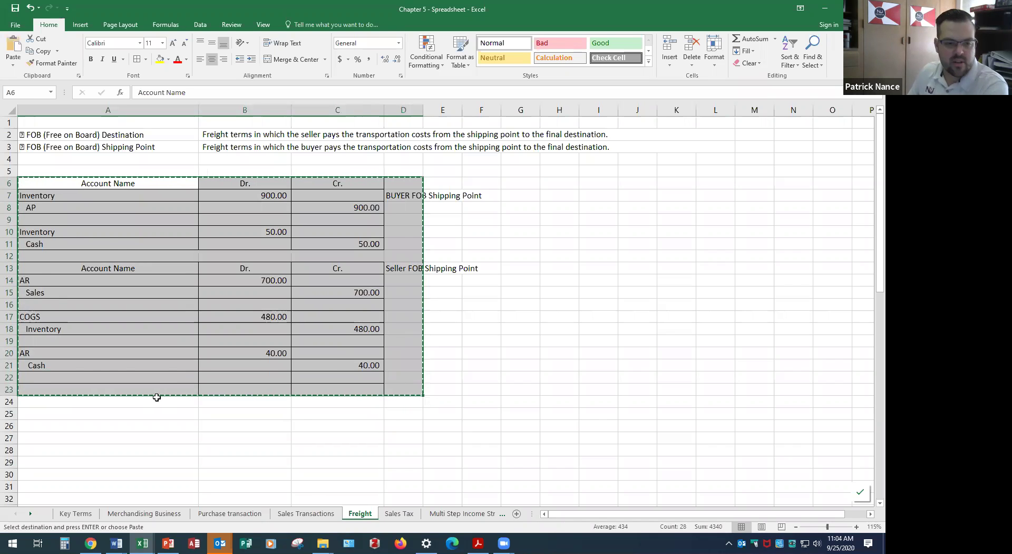
scroll(156, 400, down, 1)
scroll(167, 396, down, 1)
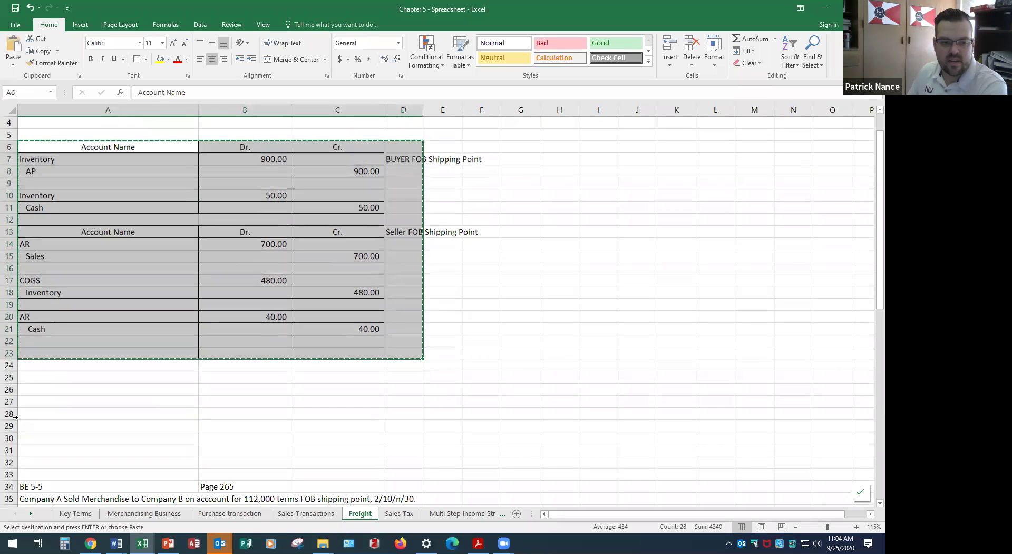
click(9, 390)
drag(9, 389, 9, 475)
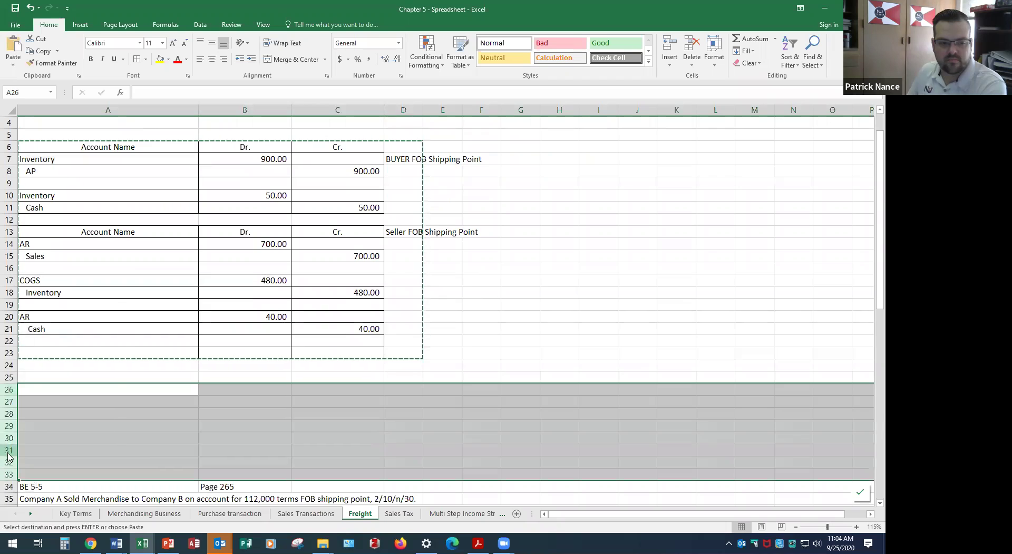
right_click(9, 459)
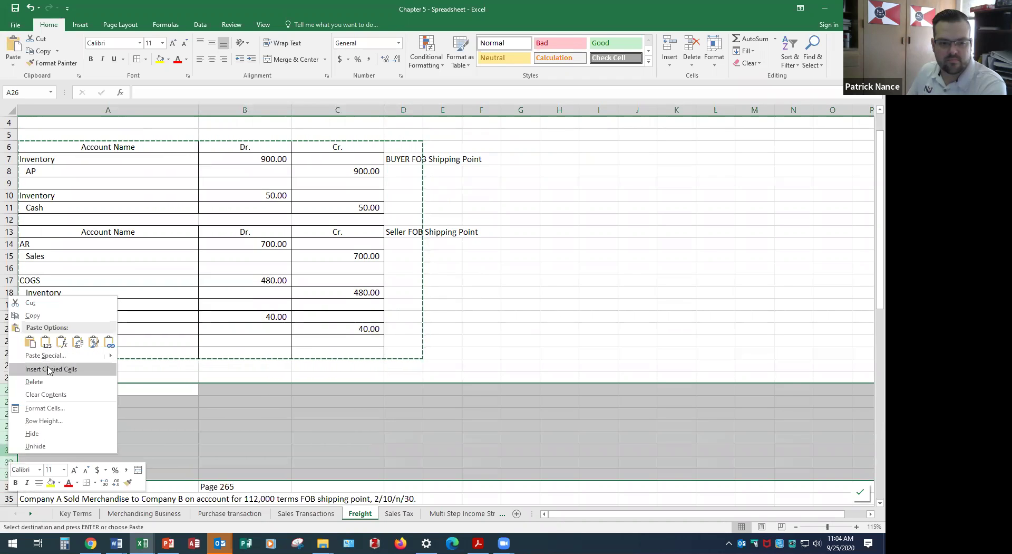
click(50, 369)
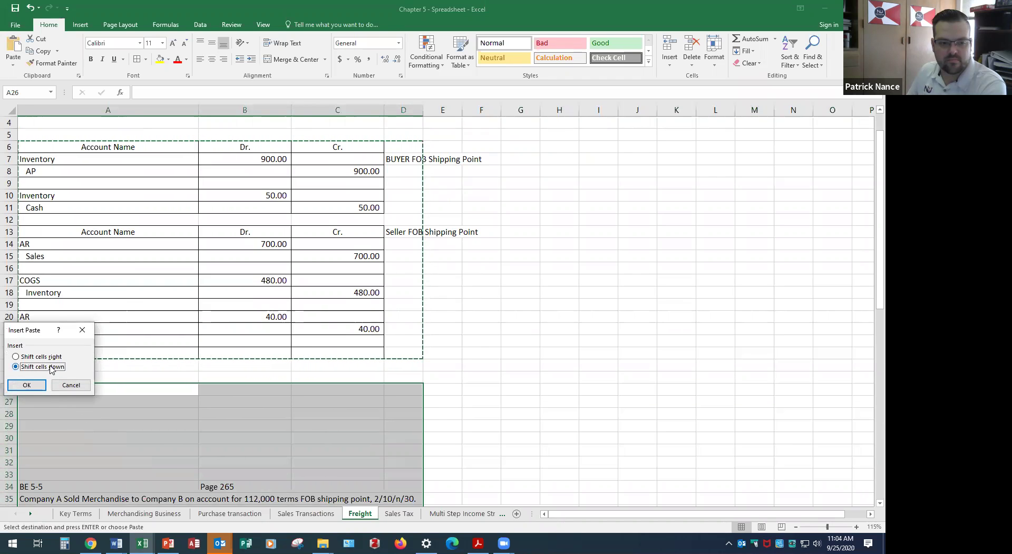
click(41, 384)
scroll(113, 391, down, 4)
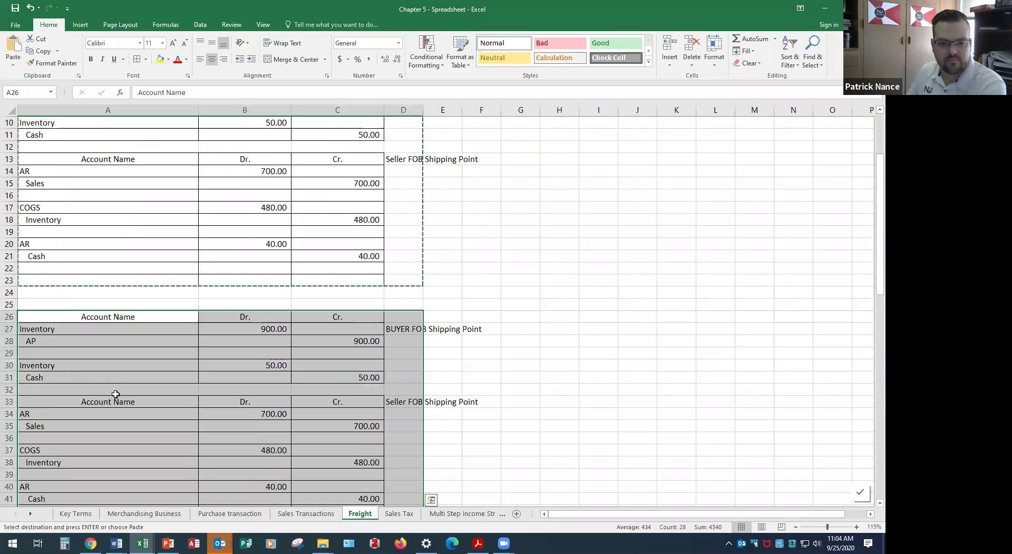
Change the label of the copied buyer table in D27 to BUYER FOB Destination.
click(404, 256)
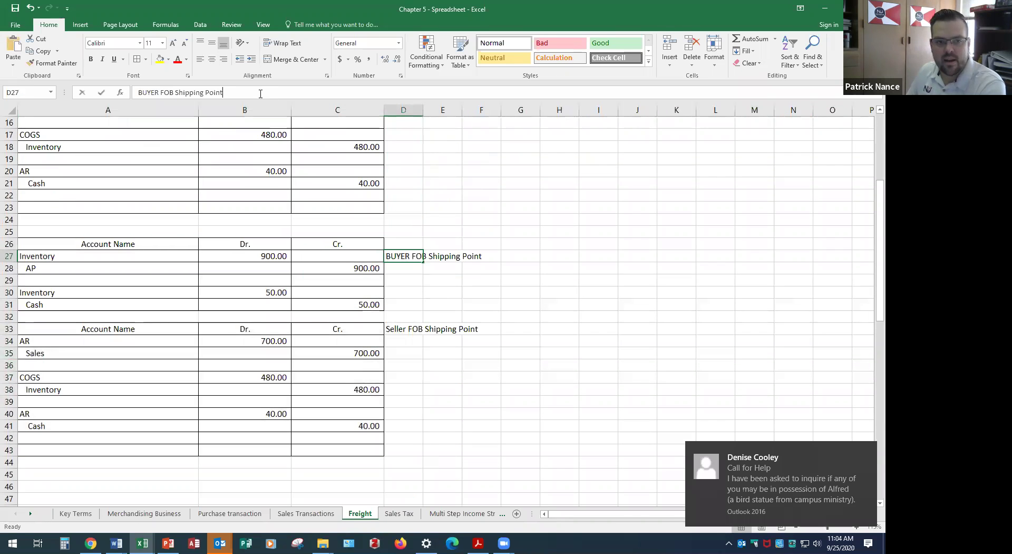
click(263, 91)
key(BackSpace)
key(BackSpace)
key(BackSpace)
key(BackSpace)
key(BackSpace)
key(BackSpace)
key(BackSpace)
key(BackSpace)
key(BackSpace)
key(BackSpace)
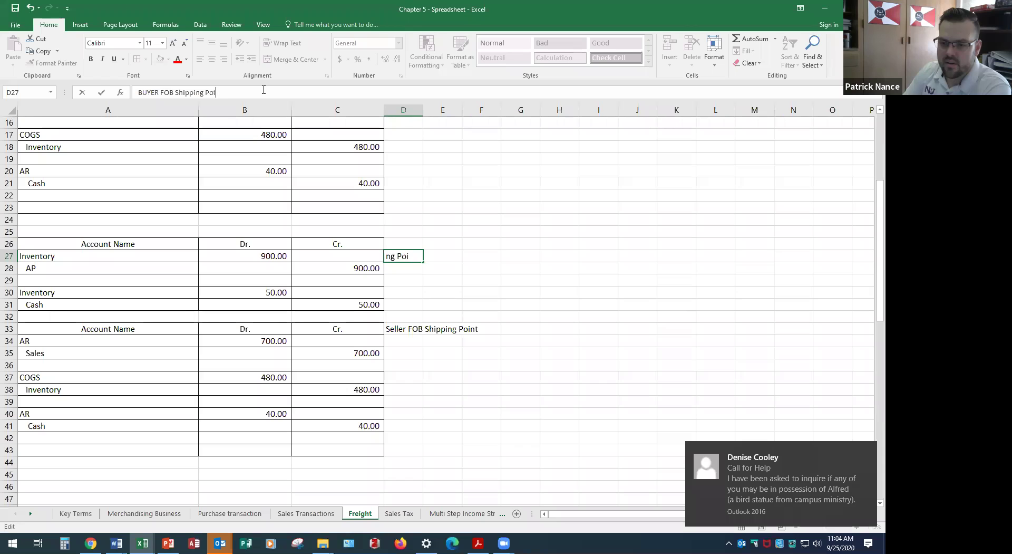
key(BackSpace)
key(BackSpace)
key(BackSpace)
key(BackSpace)
text(Destination)
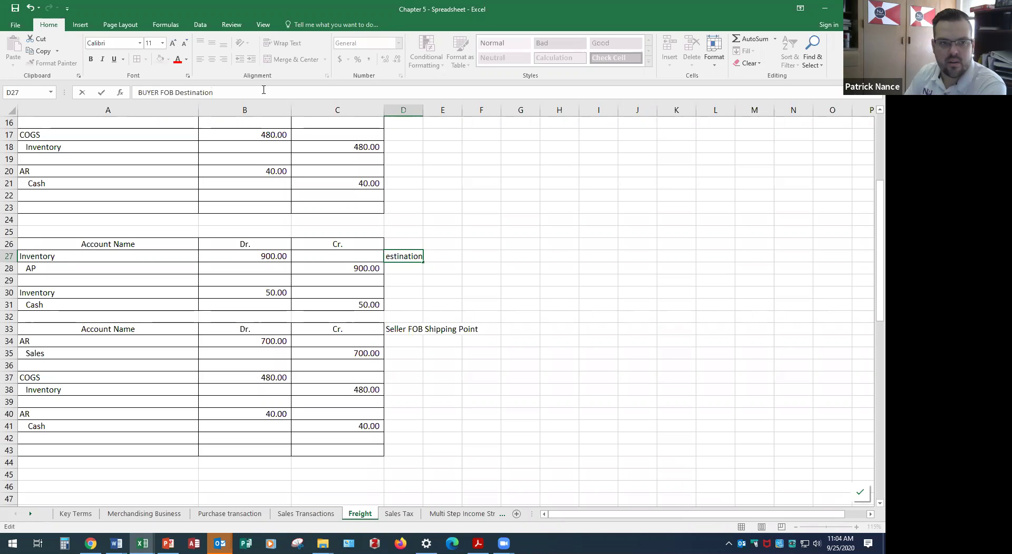
key(Return)
Change the label of the copied seller table in D33 to Seller FOB Destination.
key(Down)
key(Down)
key(Down)
key(Down)
key(Down)
key(Down)
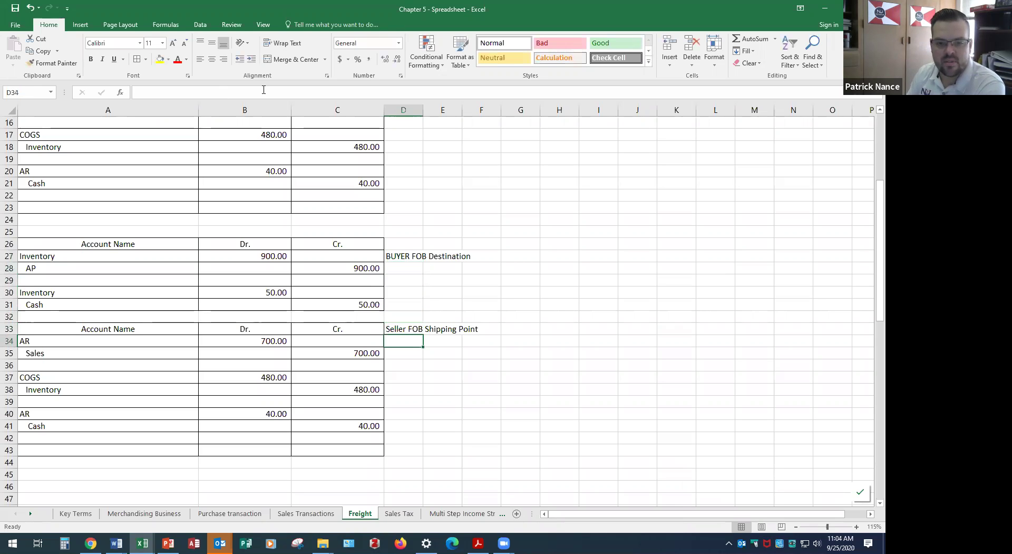
click(414, 328)
drag(221, 92, 175, 93)
text(Desi)
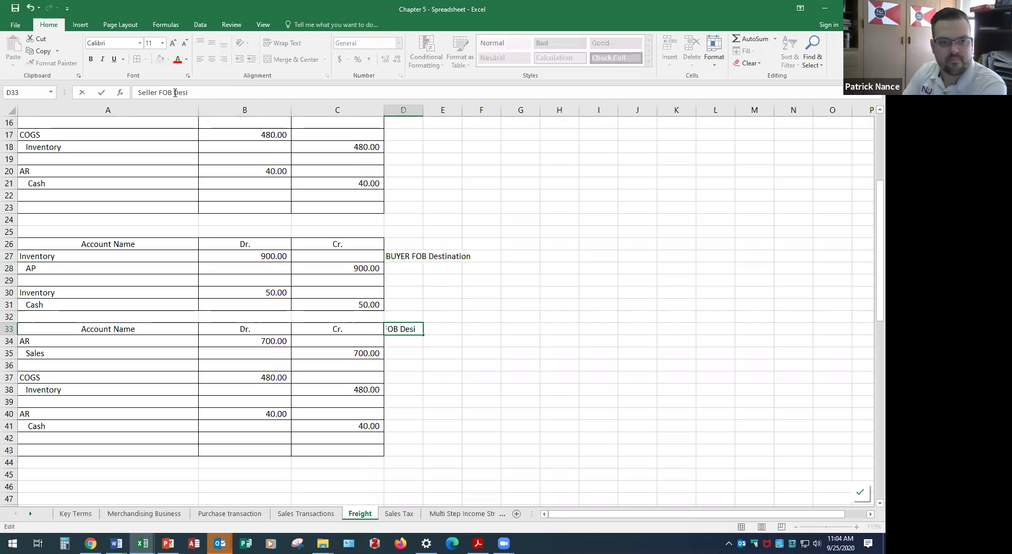
key(BackSpace)
text(tination)
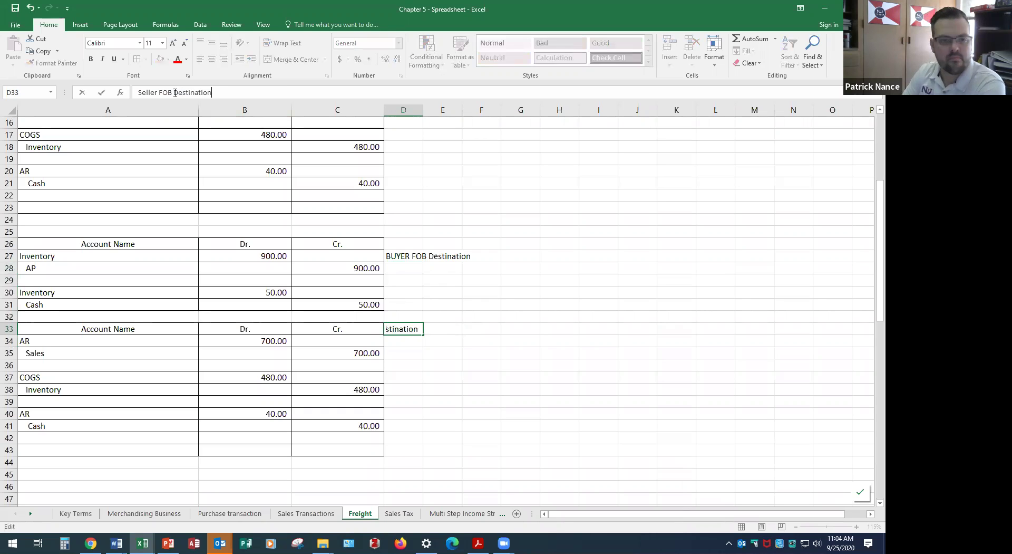
key(ctrl+Return)
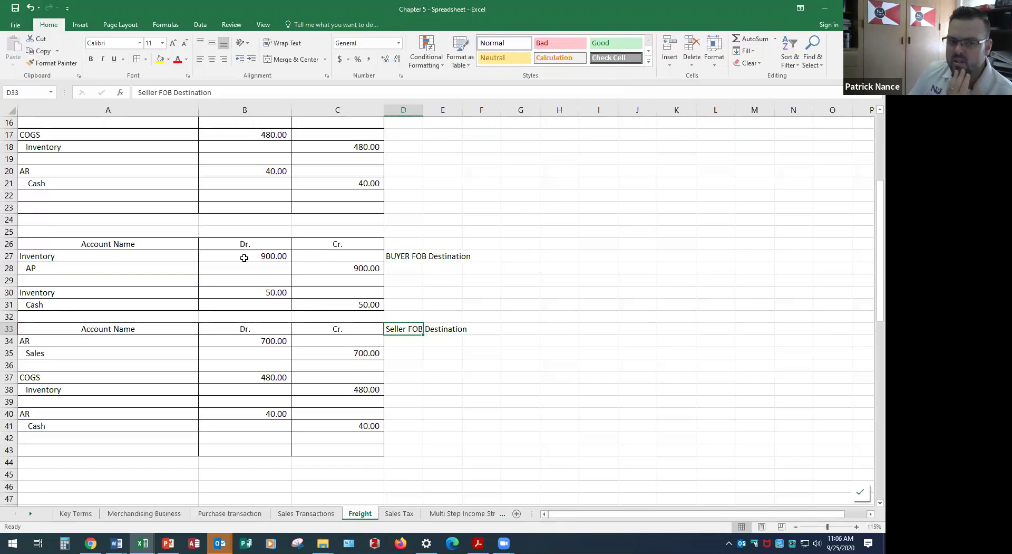
Clear the buyer's freight payment entry from A30:C31.
click(150, 293)
drag(201, 293, 329, 300)
key(Delete)
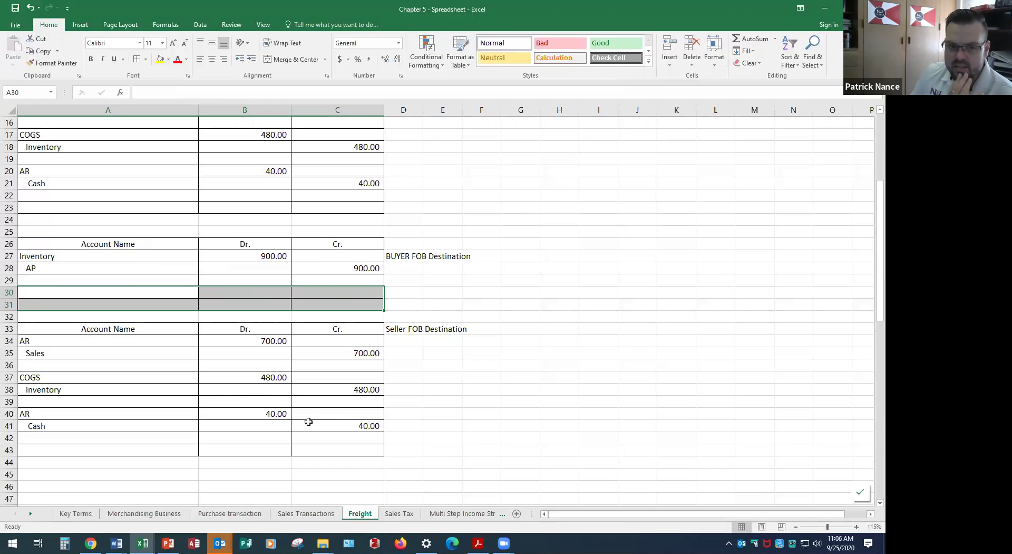
Replace AR in A40 of the seller's freight entry with a delivery expense account and try to correct its spelling.
click(85, 414)
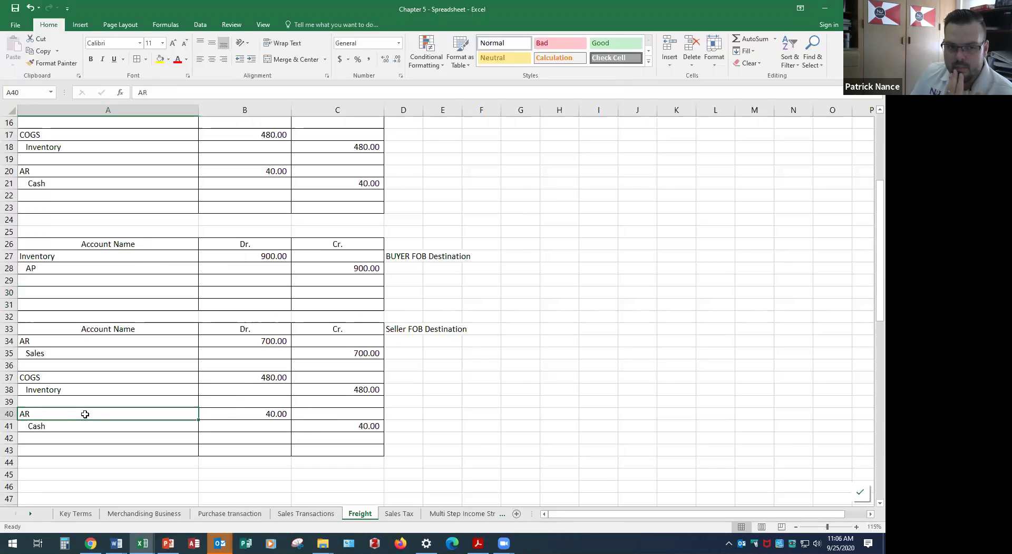
text(De)
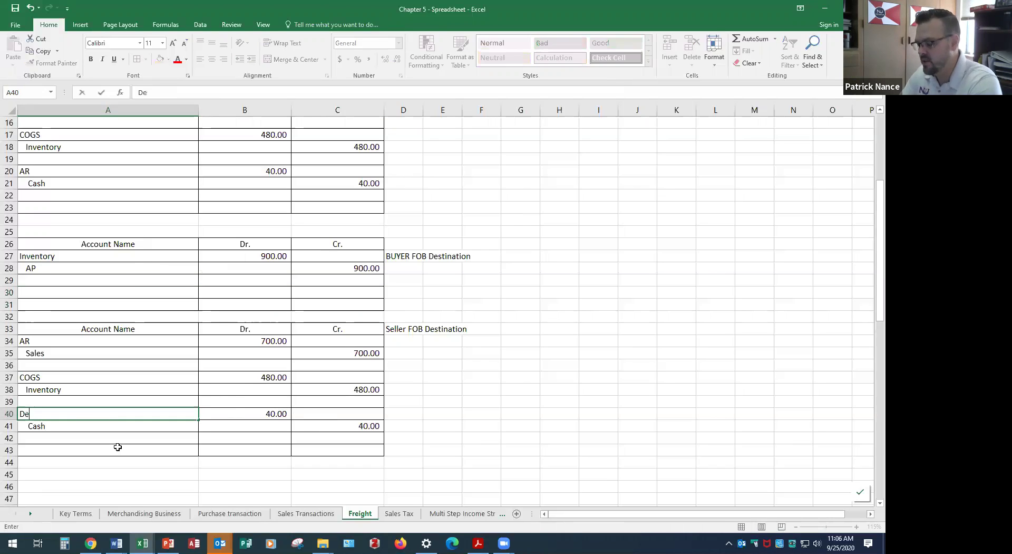
text(livery Exp)
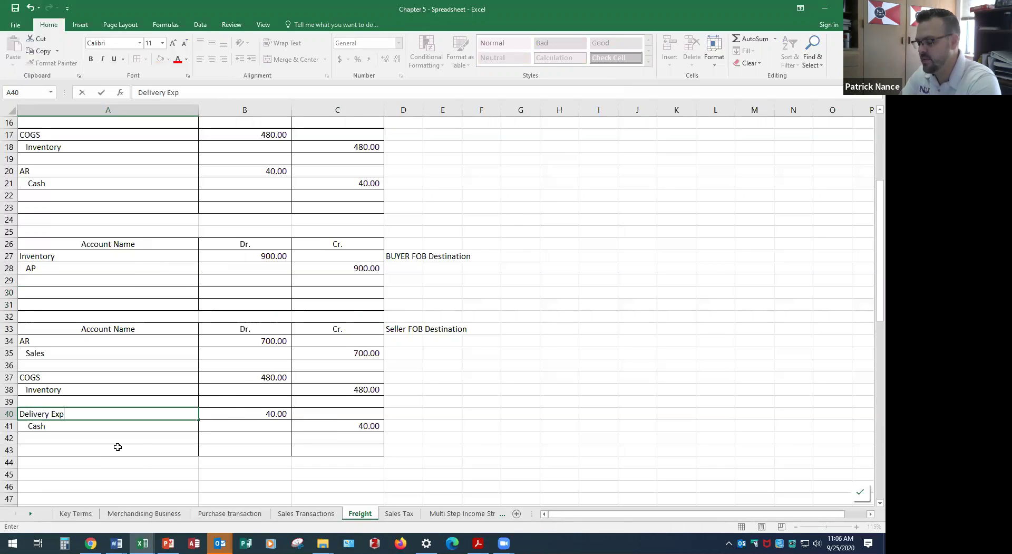
text(nse)
key(Return)
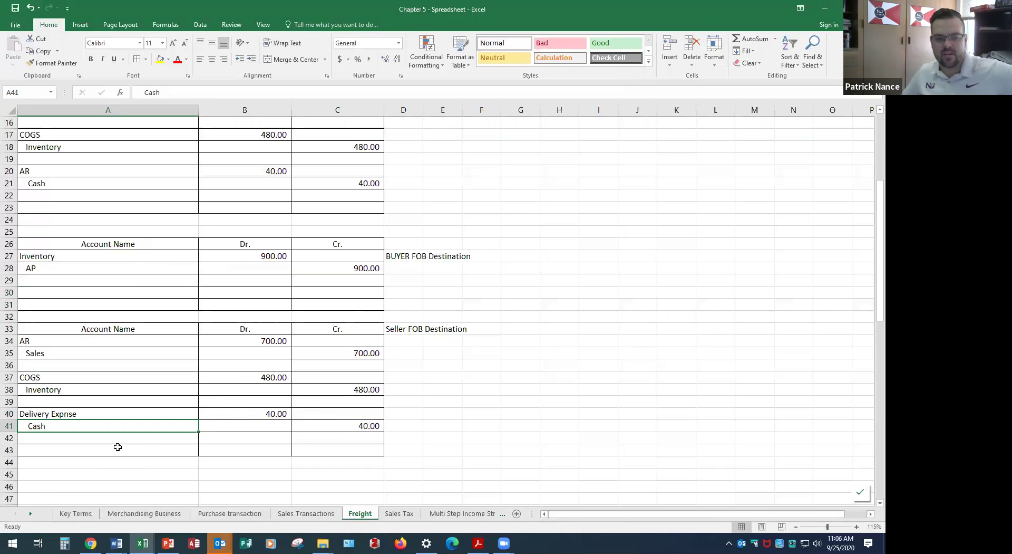
double_click(64, 415)
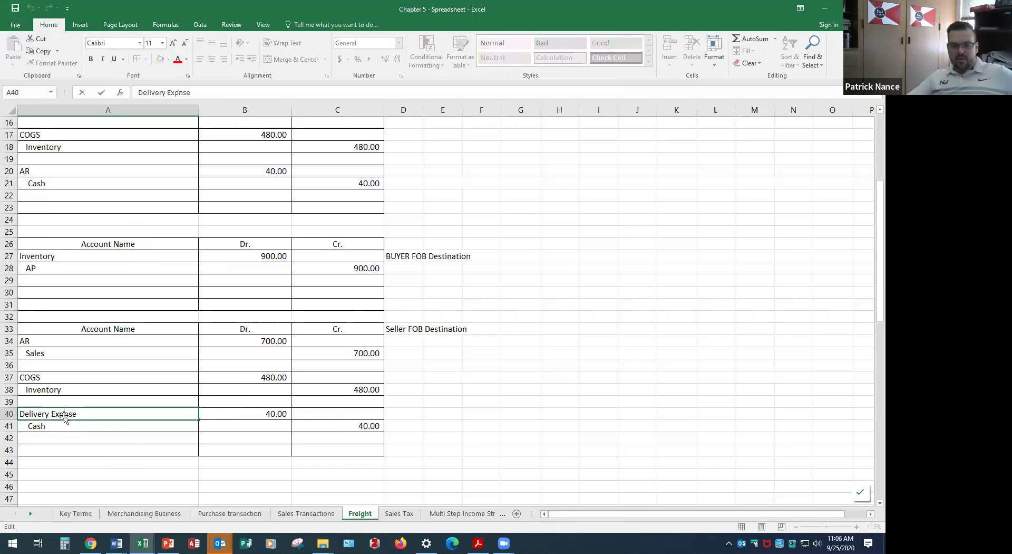
text(e)
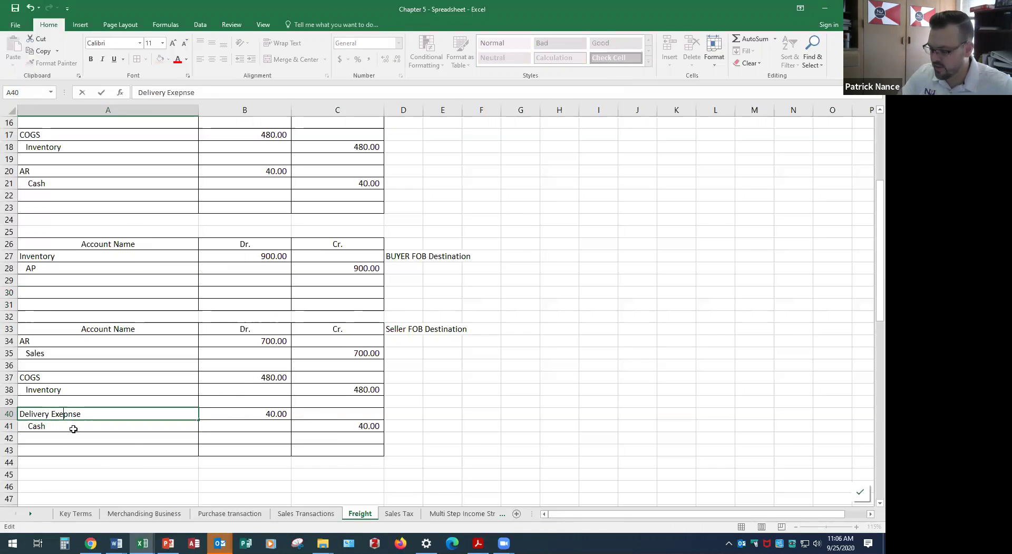
key(Return)
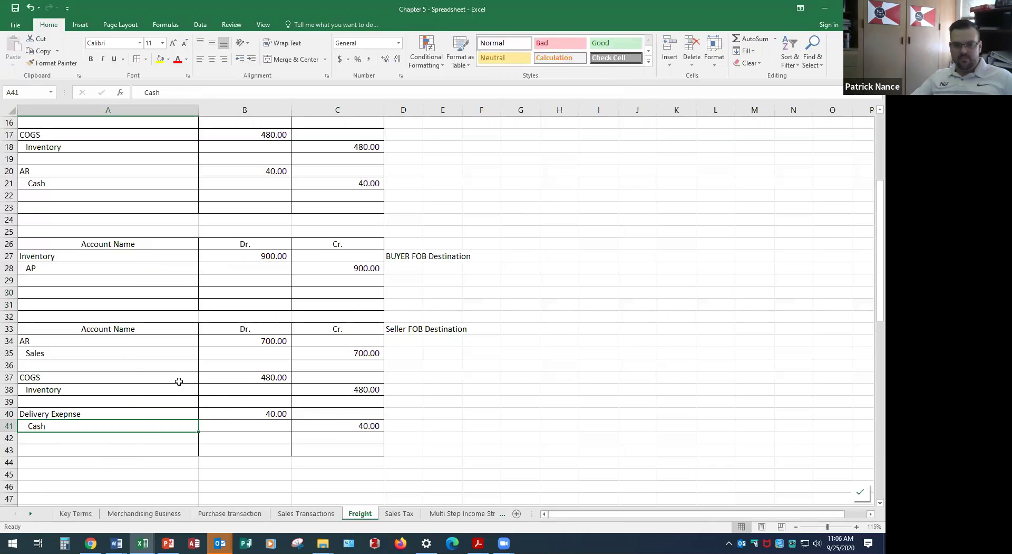
click(96, 415)
drag(139, 341, 332, 354)
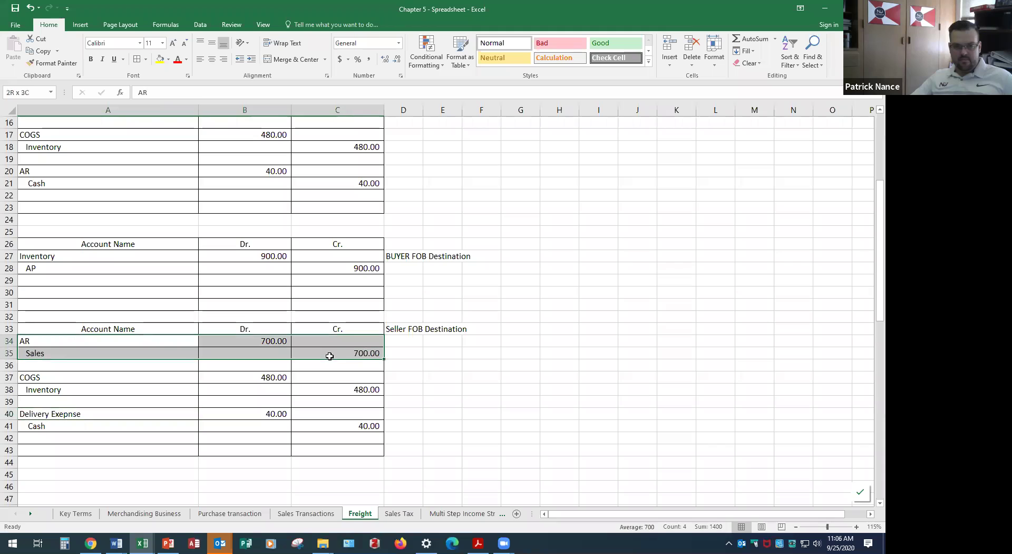
drag(196, 389, 339, 379)
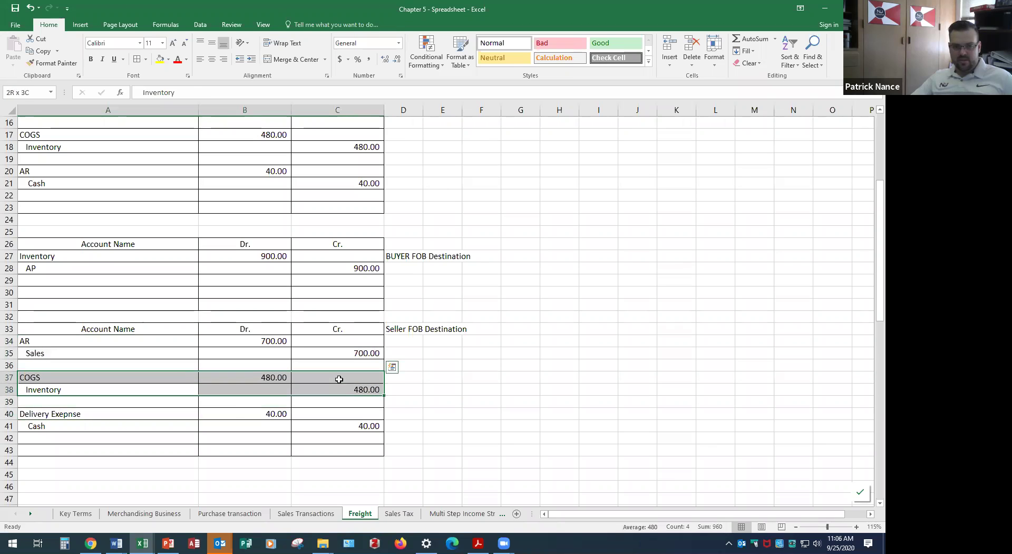
click(102, 414)
drag(328, 419, 343, 413)
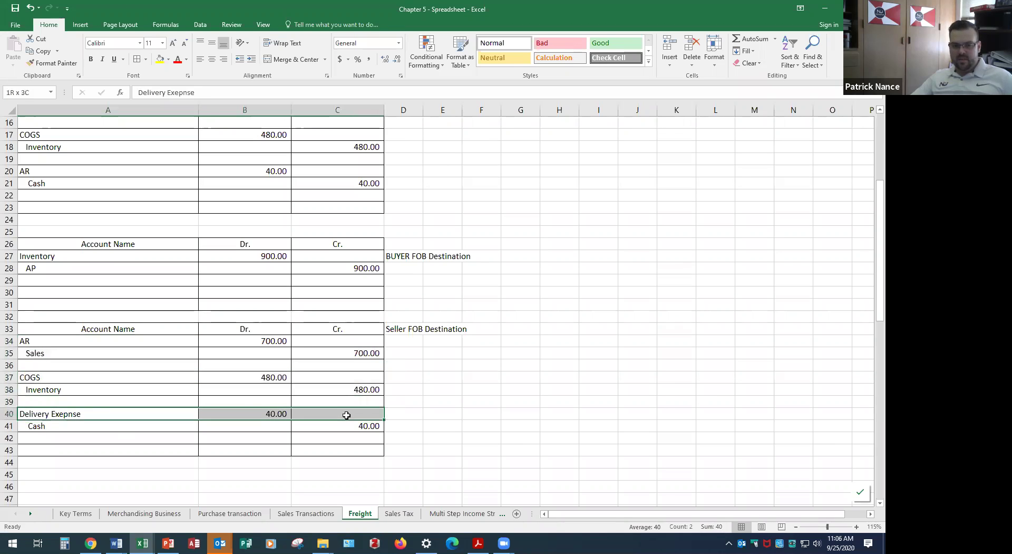
Correct the misspelled account name in A40 to Delivery Expense.
click(65, 413)
double_click(66, 413)
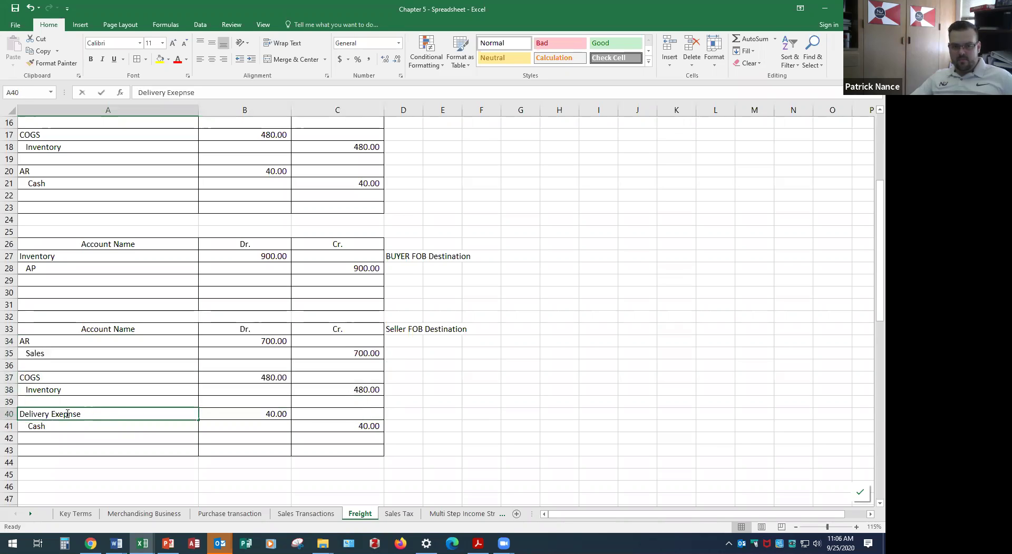
key(Delete)
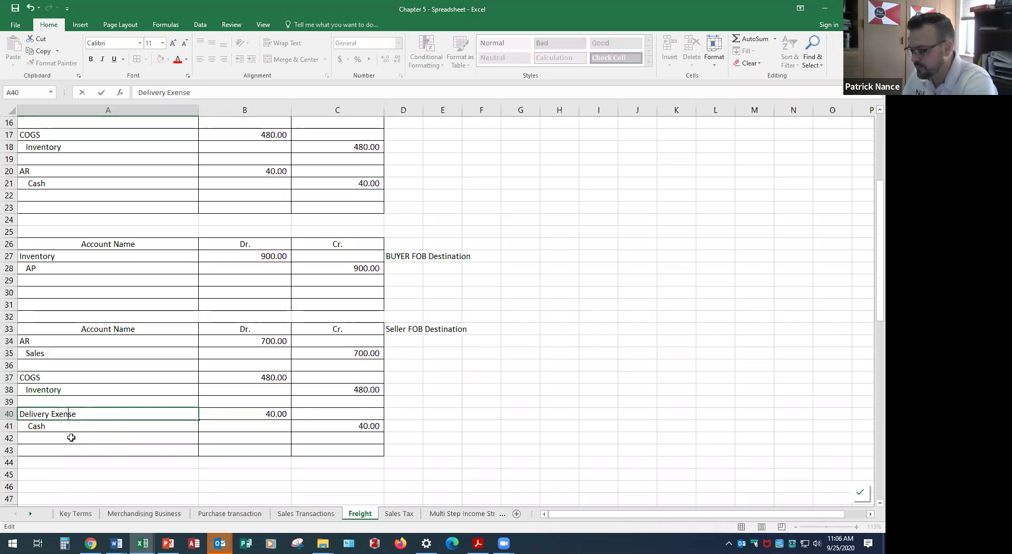
key(Delete)
key(BackSpace)
text(pen)
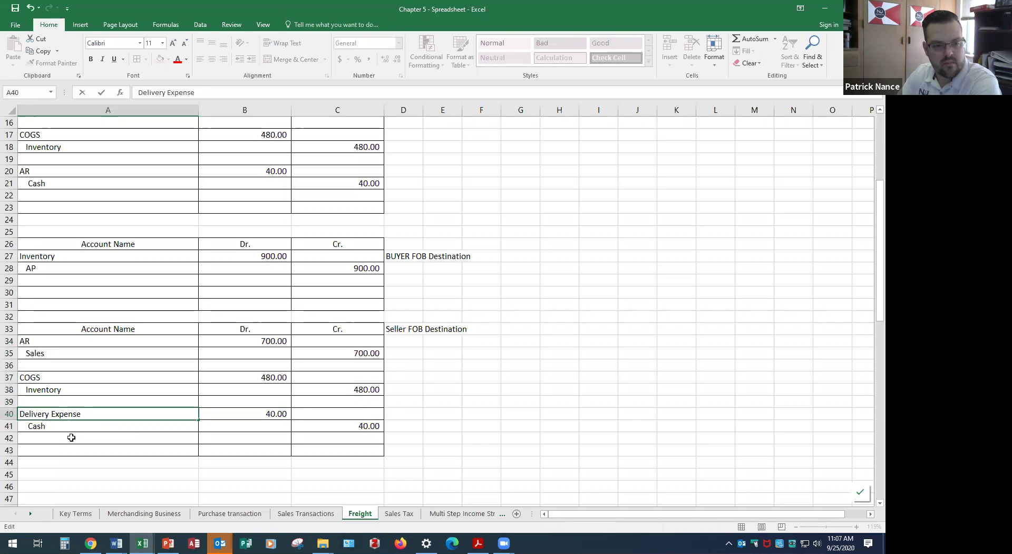
key(Return)
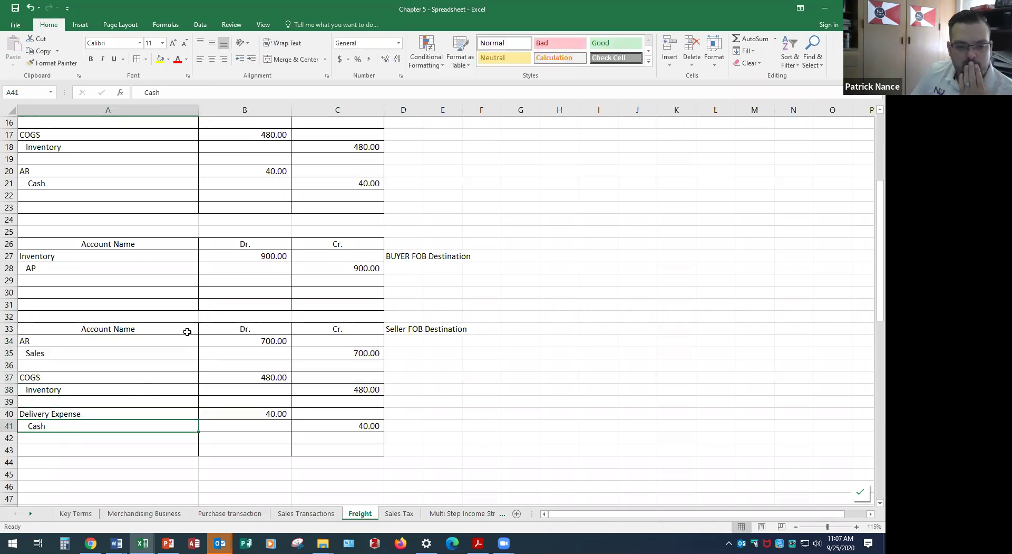